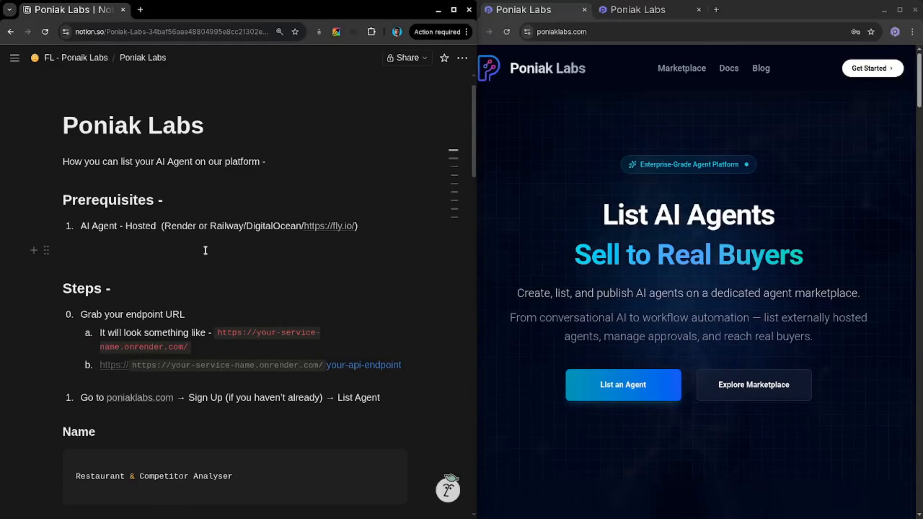
- Copy the social-post-agent service URL from the Render dashboard, following the listing guide's endpoint step
scroll(205, 251, down, 2)
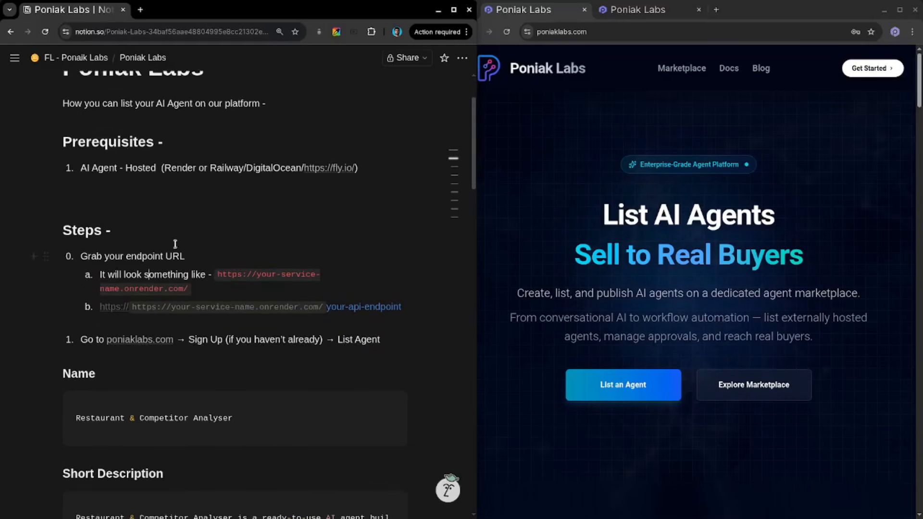
scroll(175, 244, down, 1)
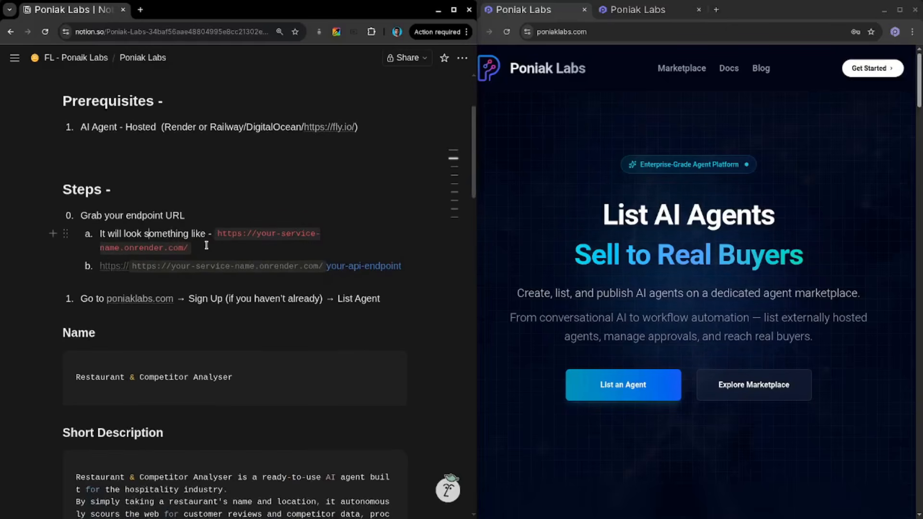
scroll(206, 245, down, 1)
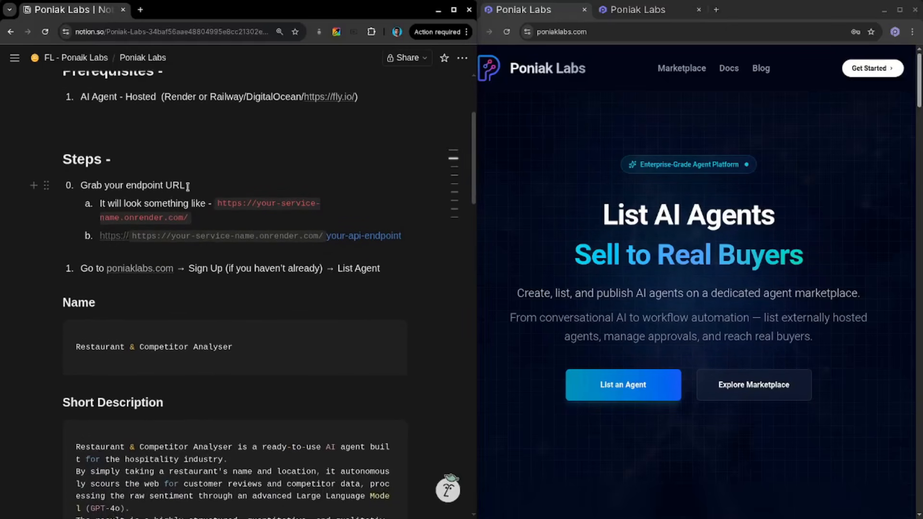
click(148, 202)
key(alt+Tab)
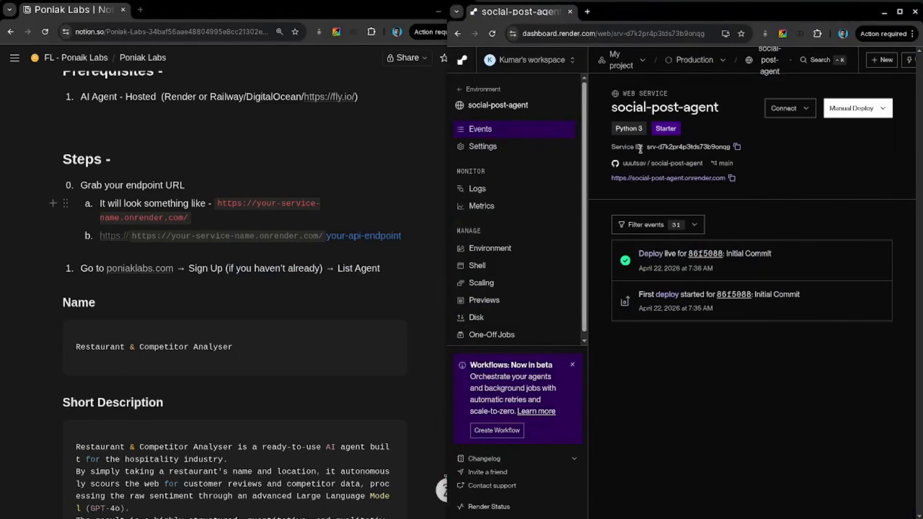
click(732, 179)
- Highlight the /analyze-restaurant endpoint route in main.py
key(alt+Tab)
key(alt+Tab)
key(alt+Tab)
key(alt+Tab)
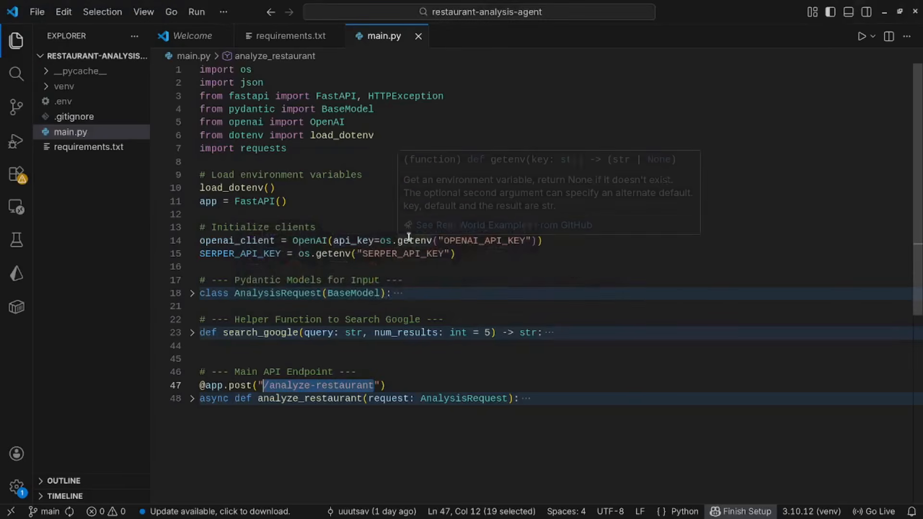
click(410, 385)
drag(377, 385, 264, 385)
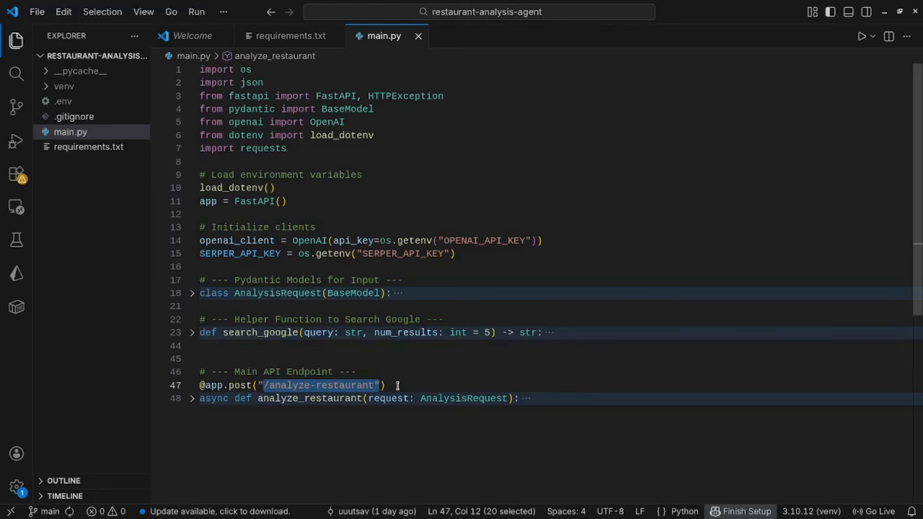
- Open the Poniak Labs site and sign in with Google to reach the List New Agent form
key(alt+Tab)
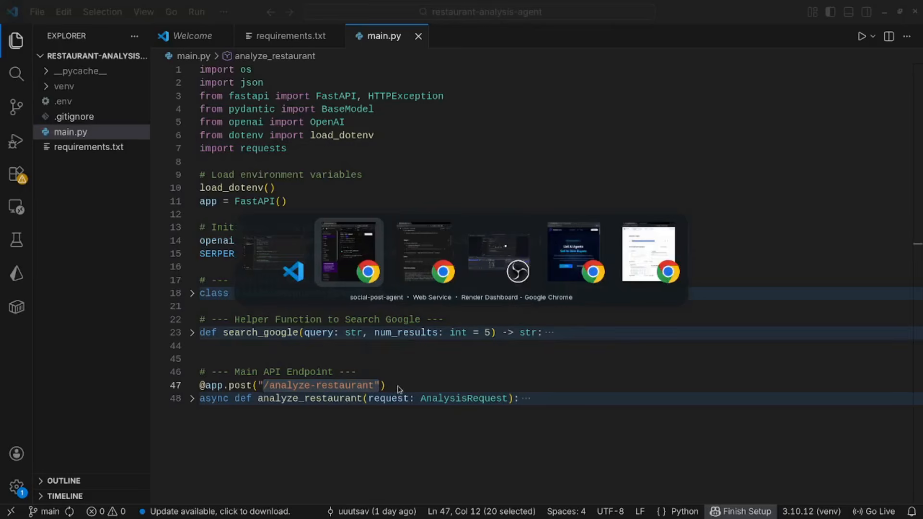
key(Tab)
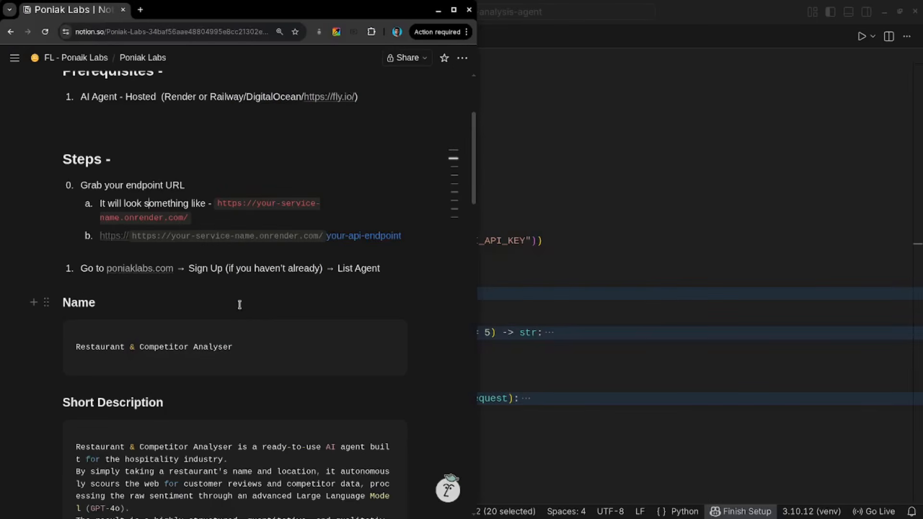
scroll(239, 305, down, 10)
scroll(142, 231, up, 10)
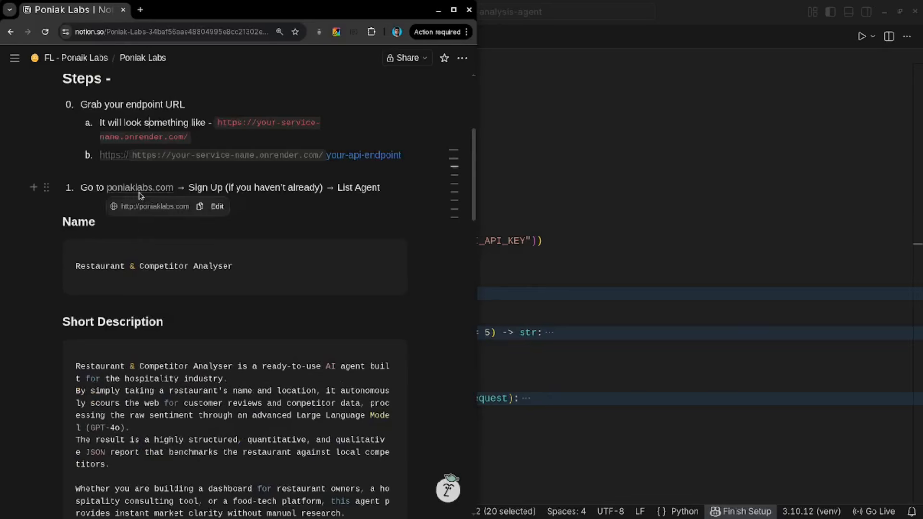
key(alt+Tab)
key(Tab)
key(Tab)
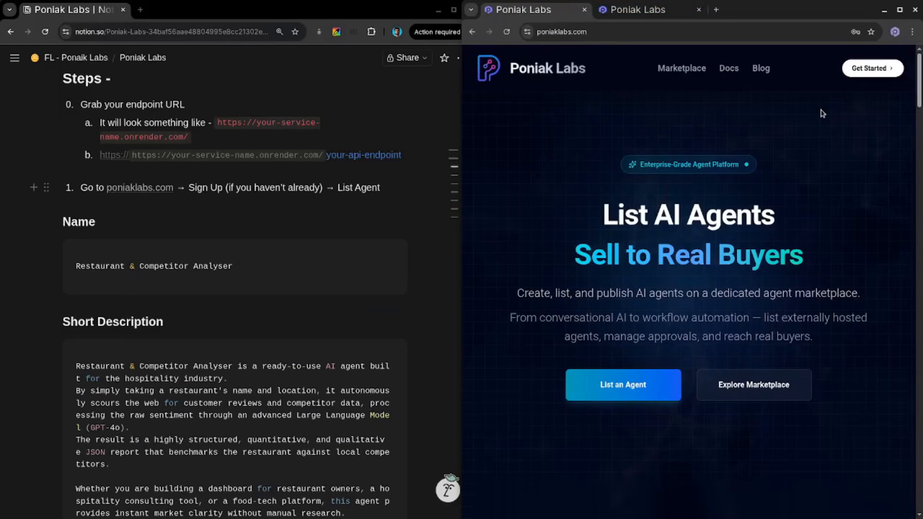
click(872, 69)
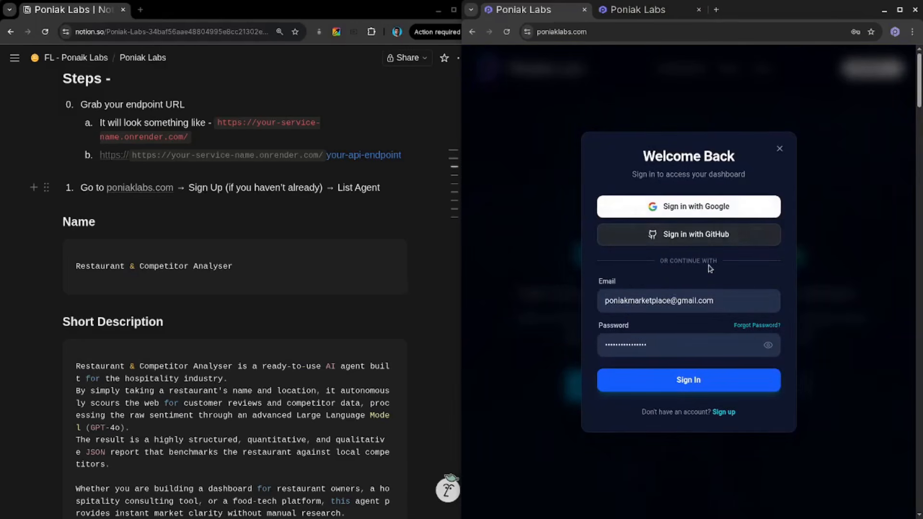
click(714, 208)
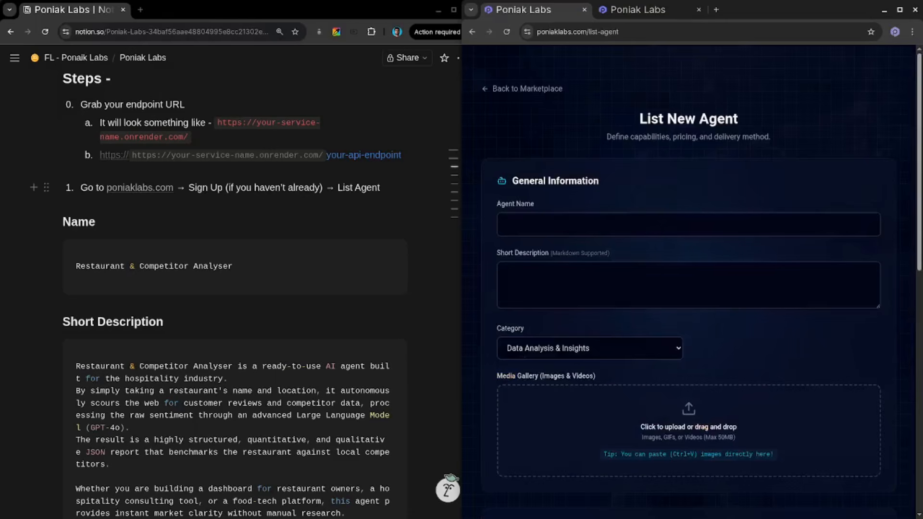
- Copy the agent name from the guide and set Agent Name to Restaurant & Competitor Analyser
scroll(688, 283, down, 1)
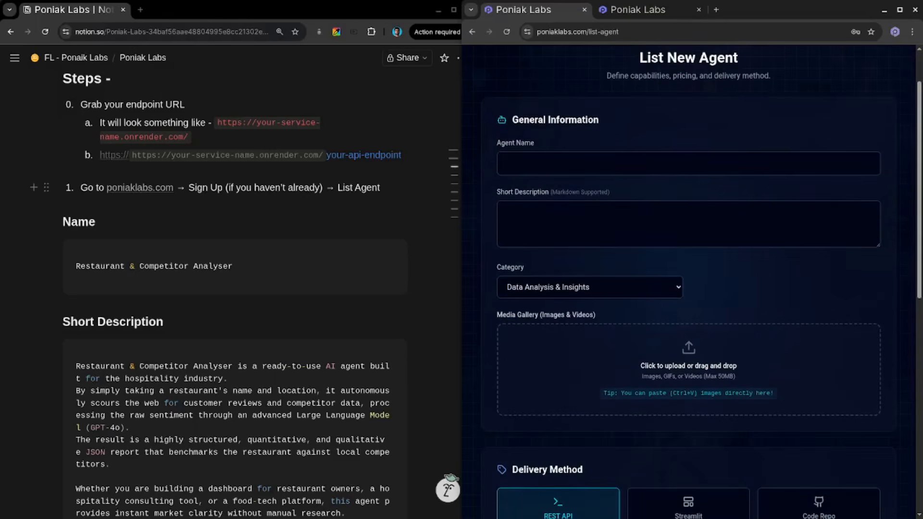
scroll(688, 284, down, 1)
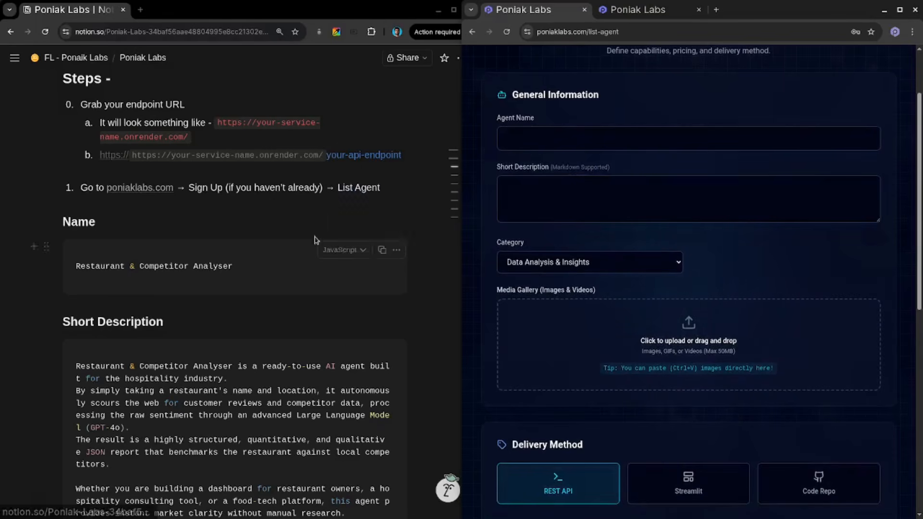
click(384, 252)
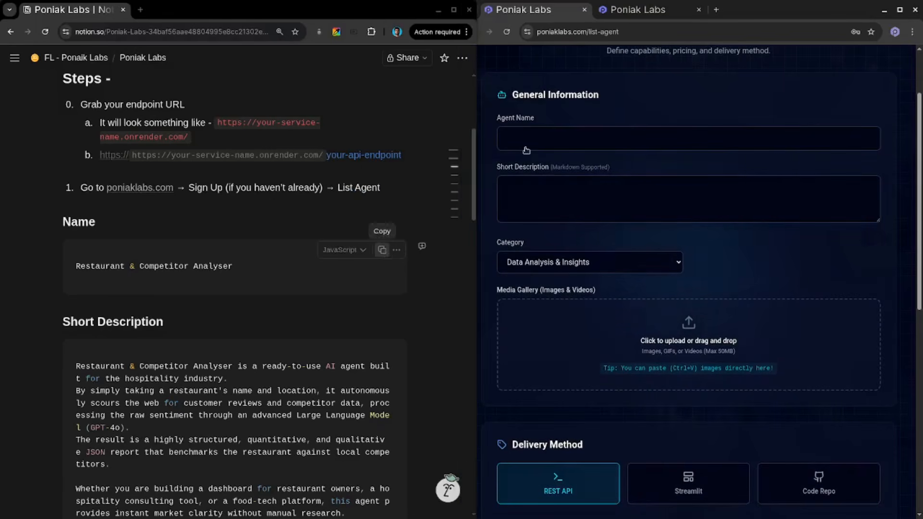
click(565, 131)
key(ctrl+v)
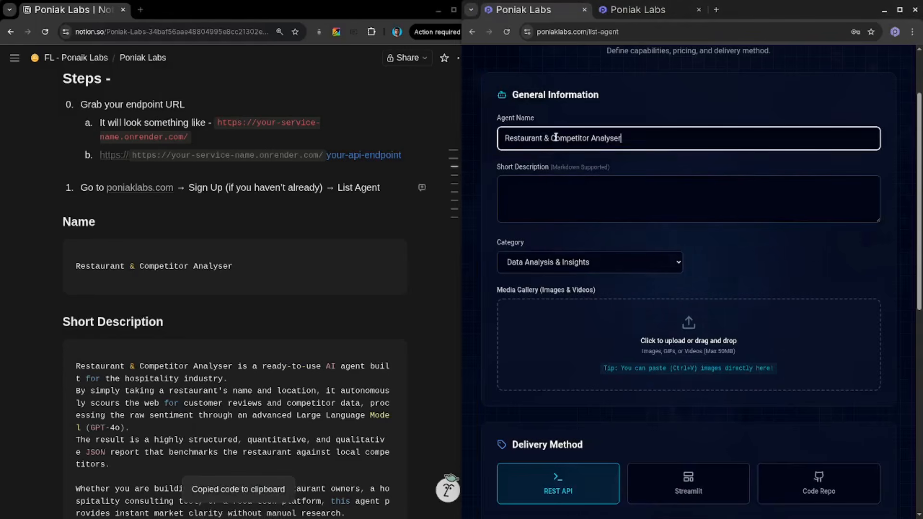
- Paste the guide's plain short description into the Short Description field, then clear the field
click(528, 197)
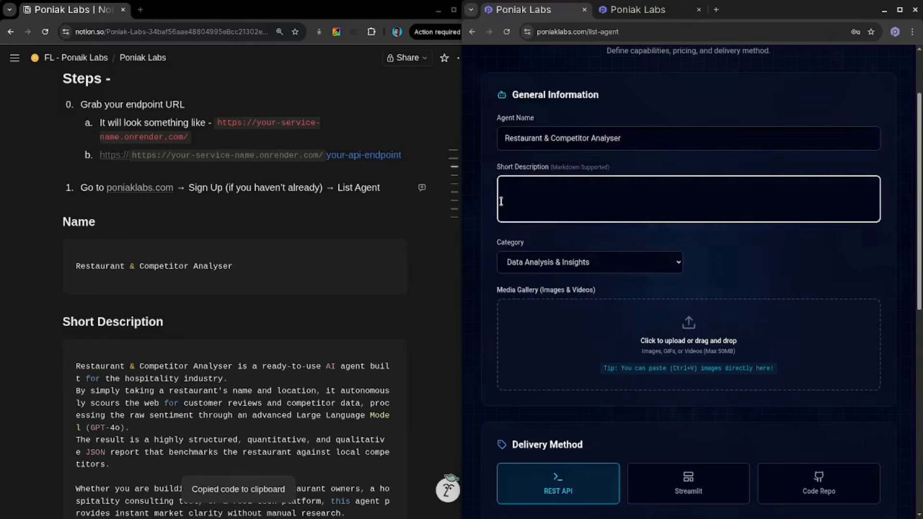
mouse_move(355, 371)
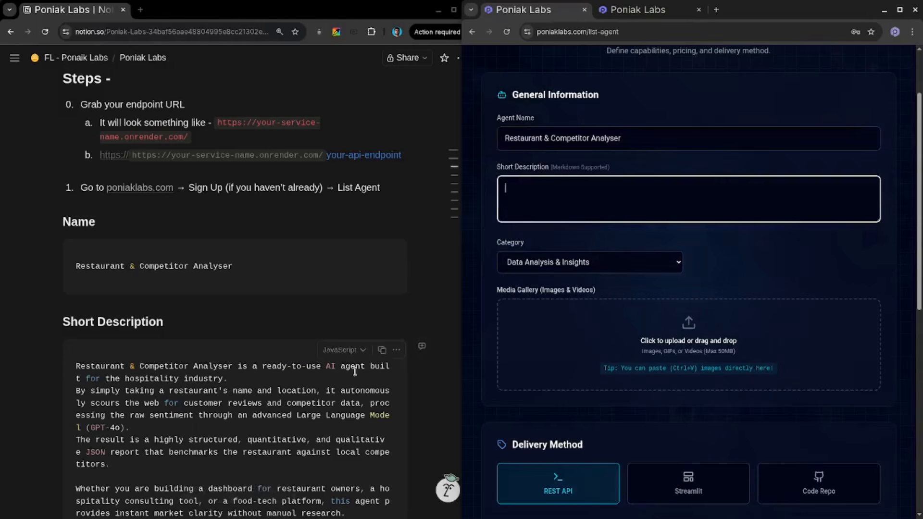
click(381, 349)
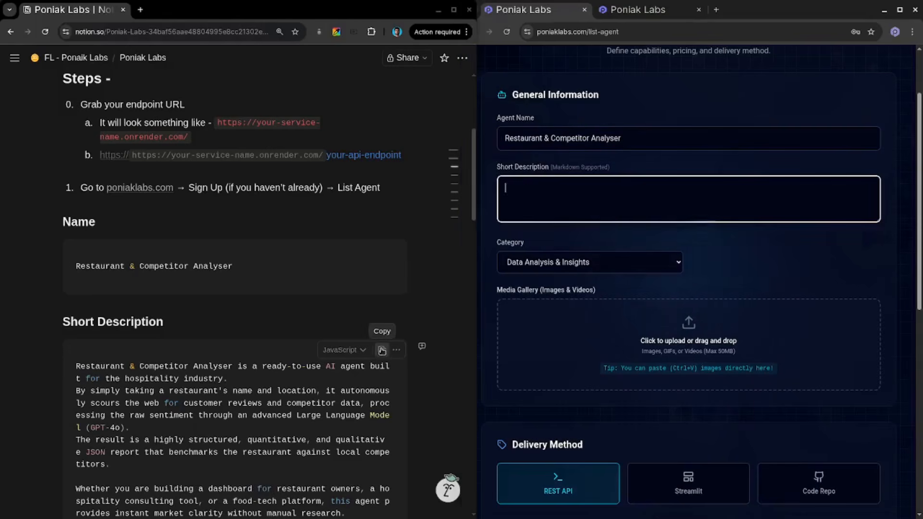
click(536, 202)
key(ctrl+v)
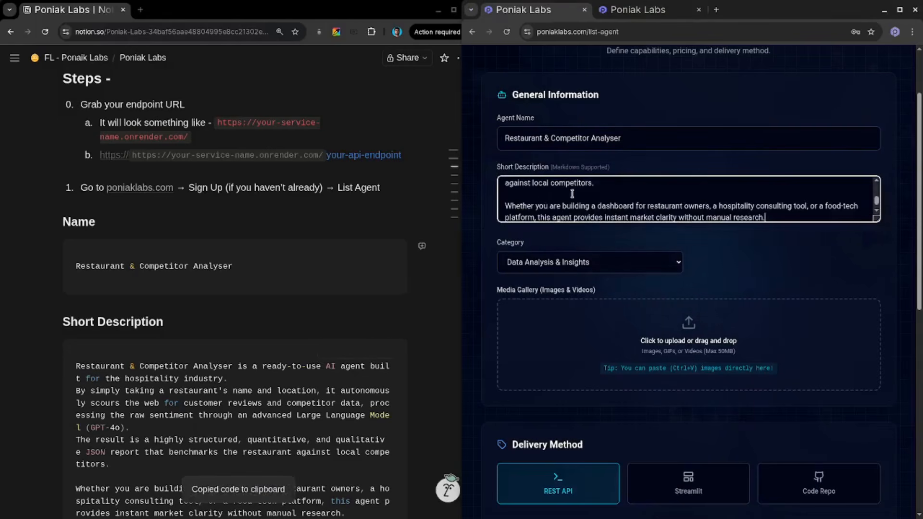
scroll(538, 207, up, 5)
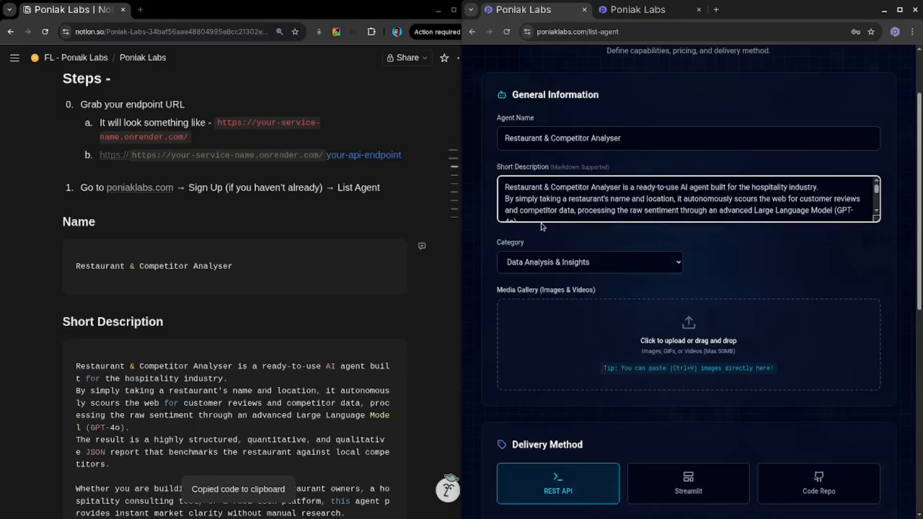
key(ctrl+a)
key(BackSpace)
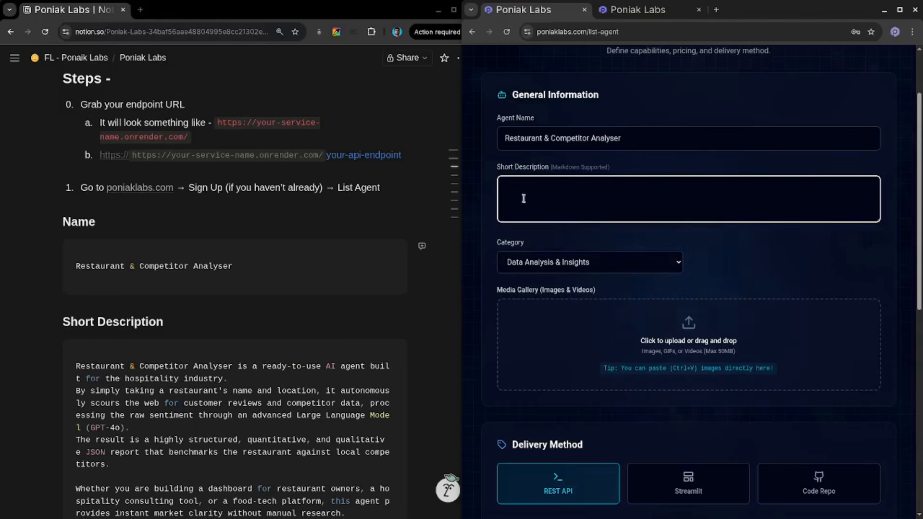
- Fill Short Description with the guide's markdown block starting '# Restaurant & Competitor Analyser' and enlarge the field
scroll(364, 330, down, 3)
scroll(363, 329, down, 2)
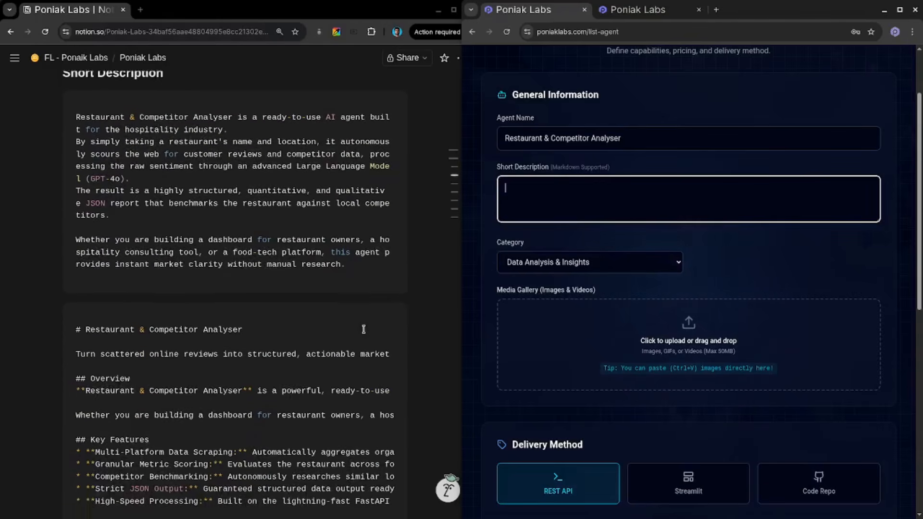
click(382, 313)
click(552, 208)
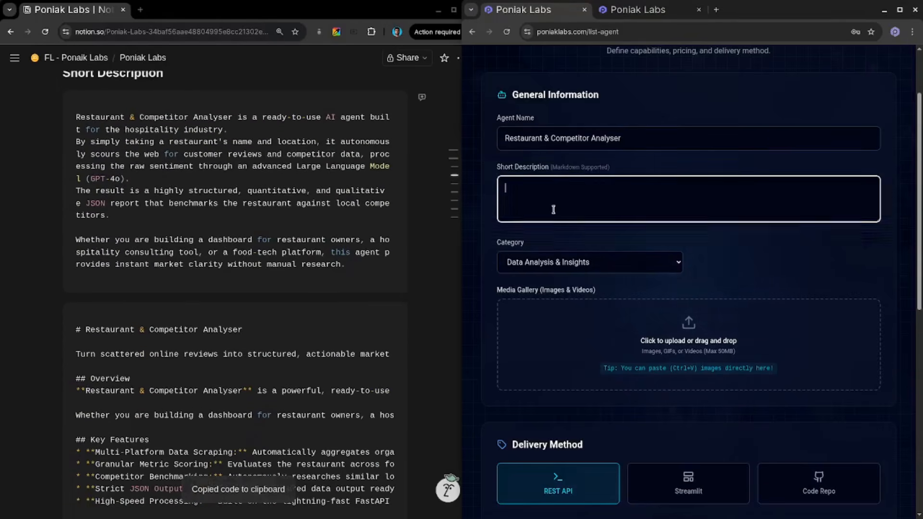
key(ctrl+v)
scroll(553, 210, up, 10)
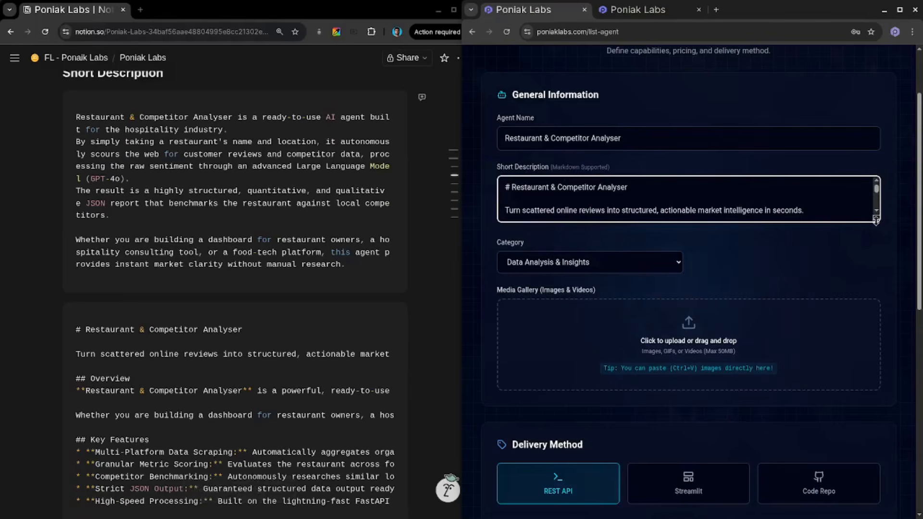
drag(870, 221, 874, 250)
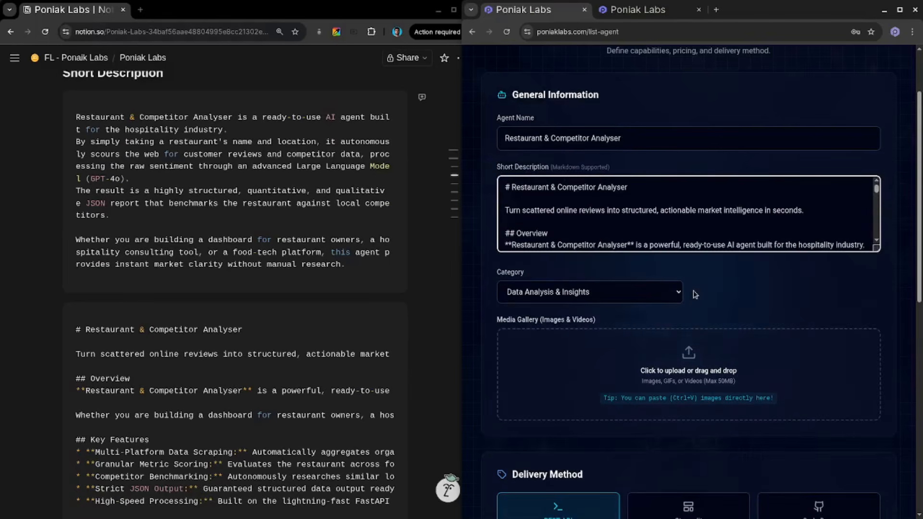
- Switch the Category to Other (Custom) and back to Data Analysis & Insights
scroll(696, 295, down, 3)
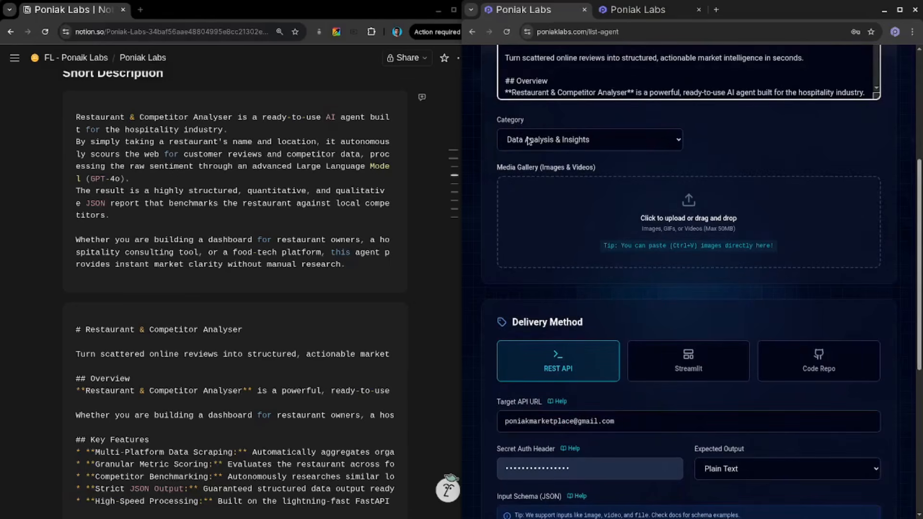
click(529, 141)
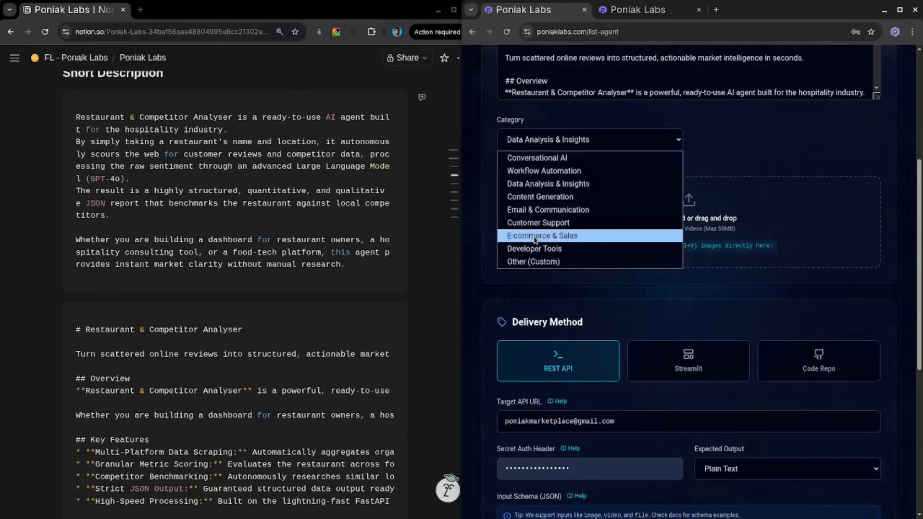
key(Escape)
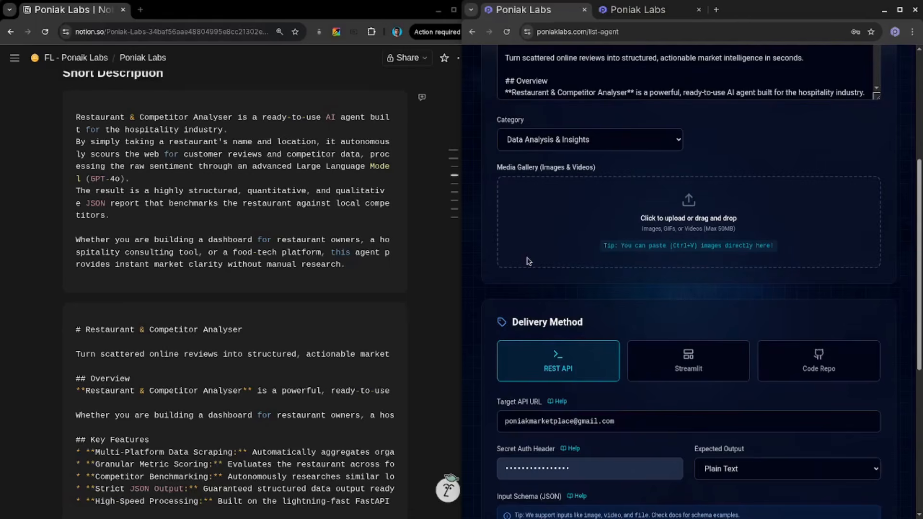
key(o)
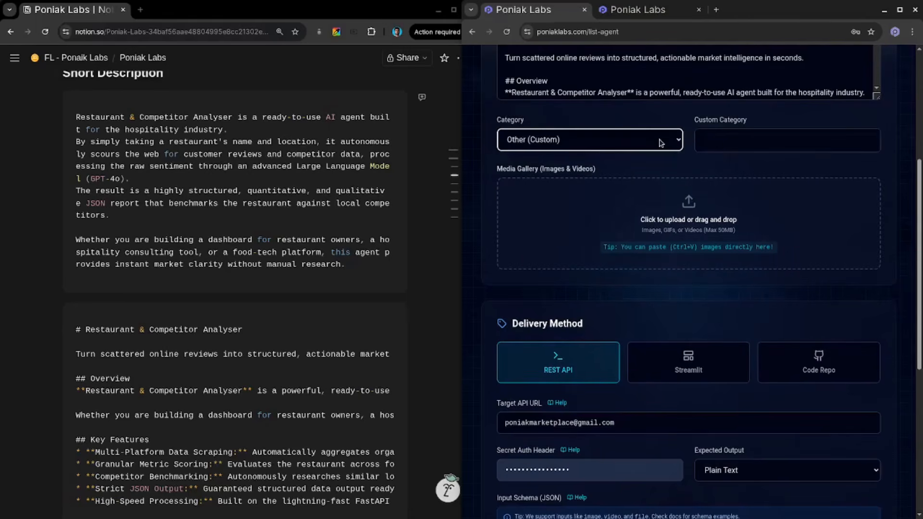
key(alt+Down)
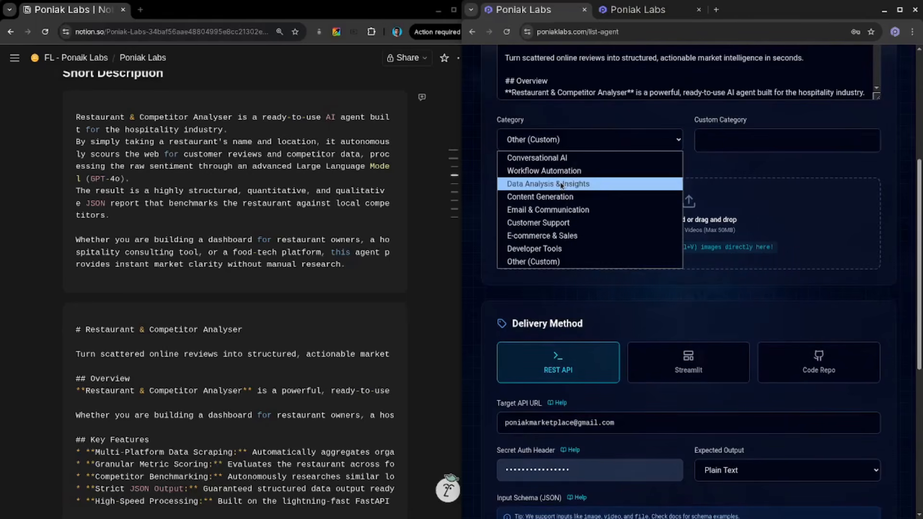
click(561, 184)
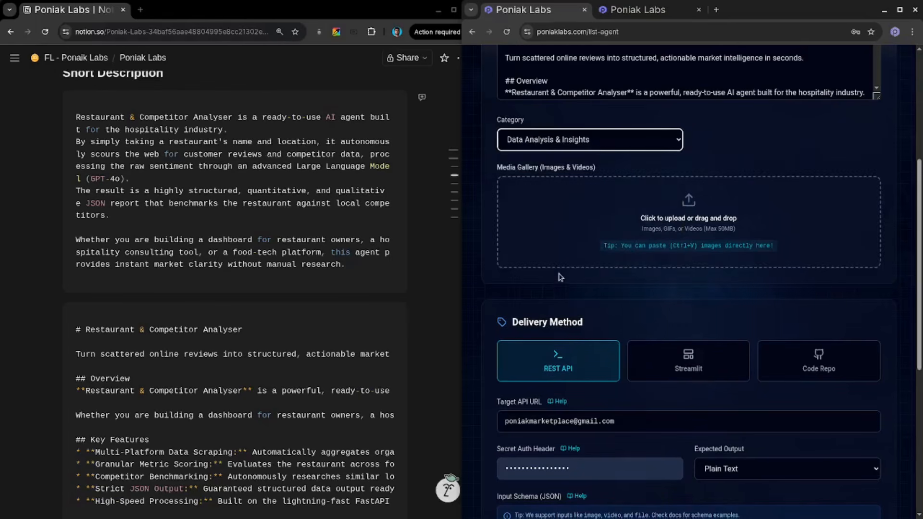
scroll(560, 278, down, 2)
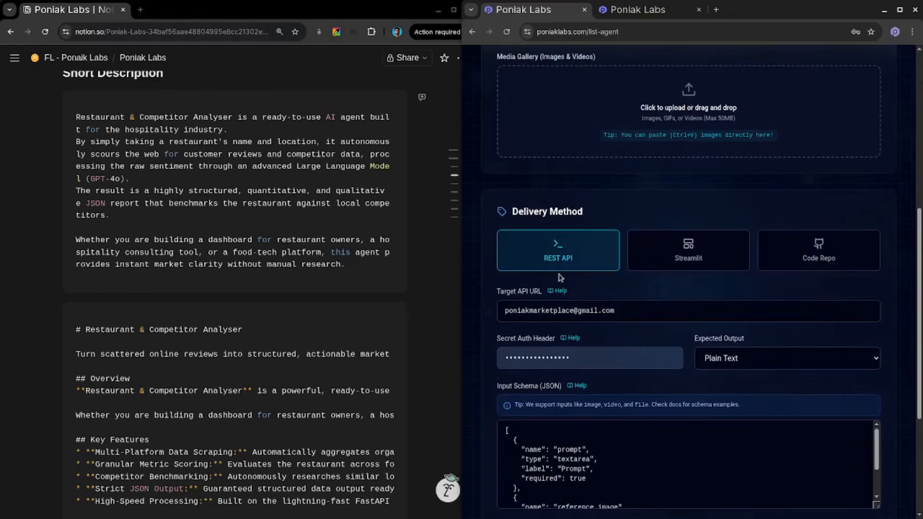
drag(503, 74, 600, 76)
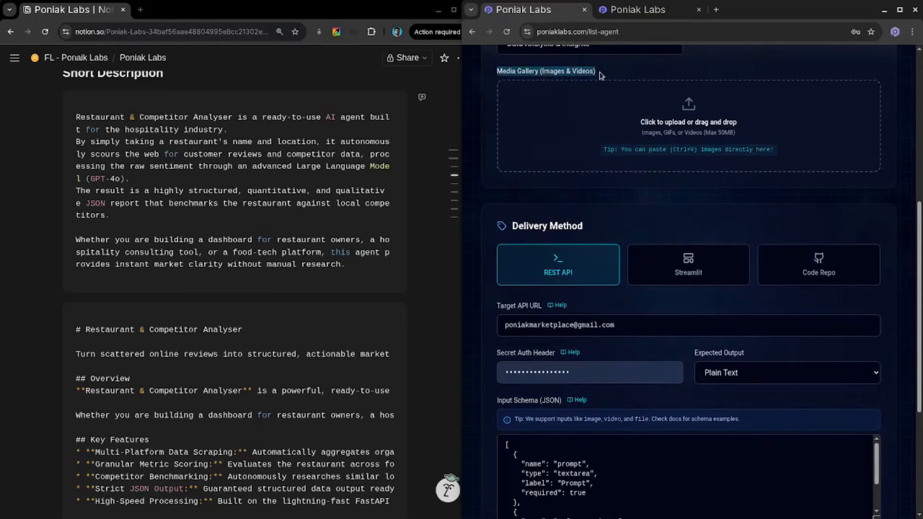
- Switch the delivery method to Streamlit and Code Repo, then back to REST API
click(601, 75)
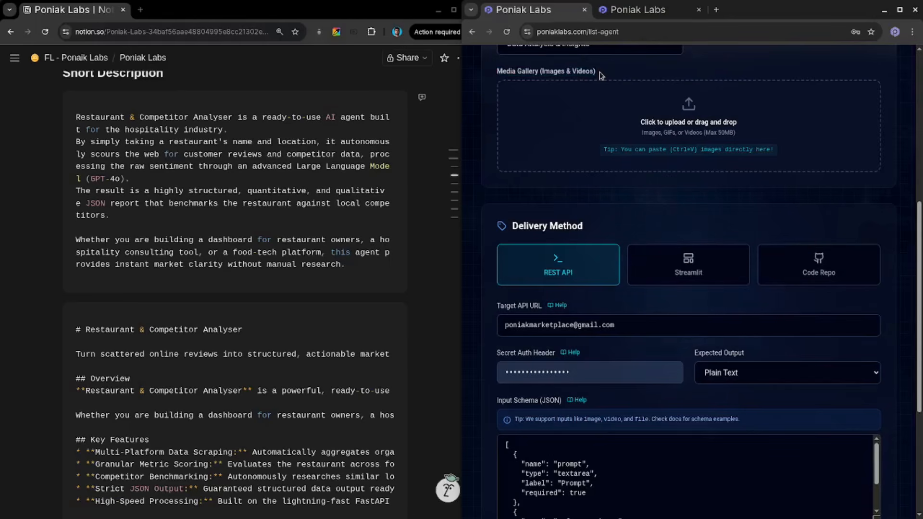
scroll(524, 186, down, 1)
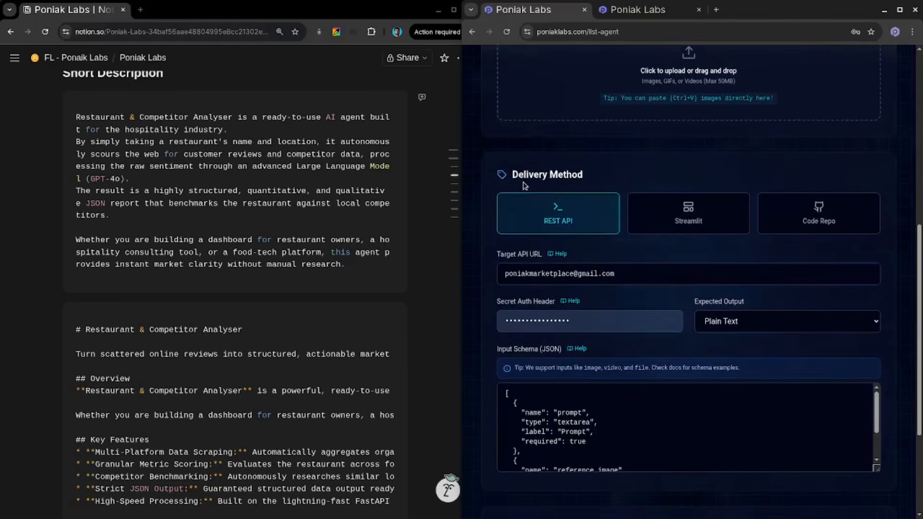
scroll(573, 243, down, 1)
scroll(573, 243, down, 1)
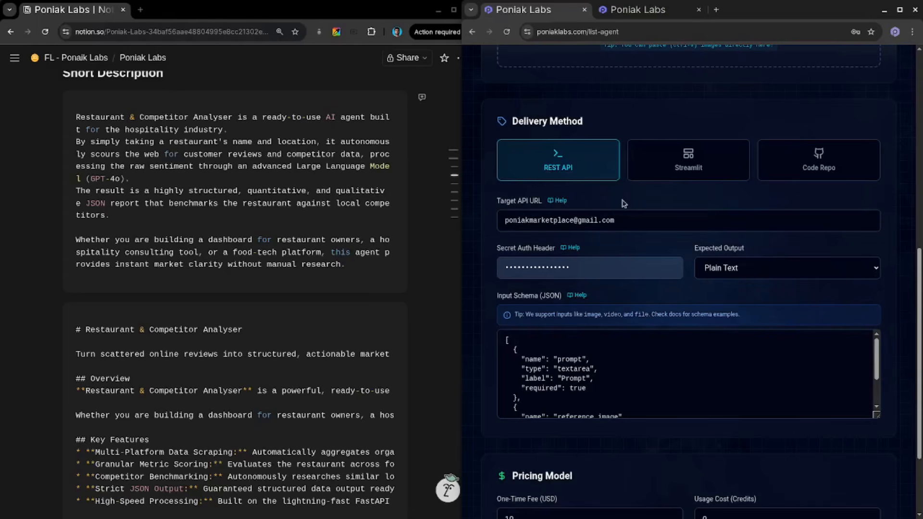
click(653, 167)
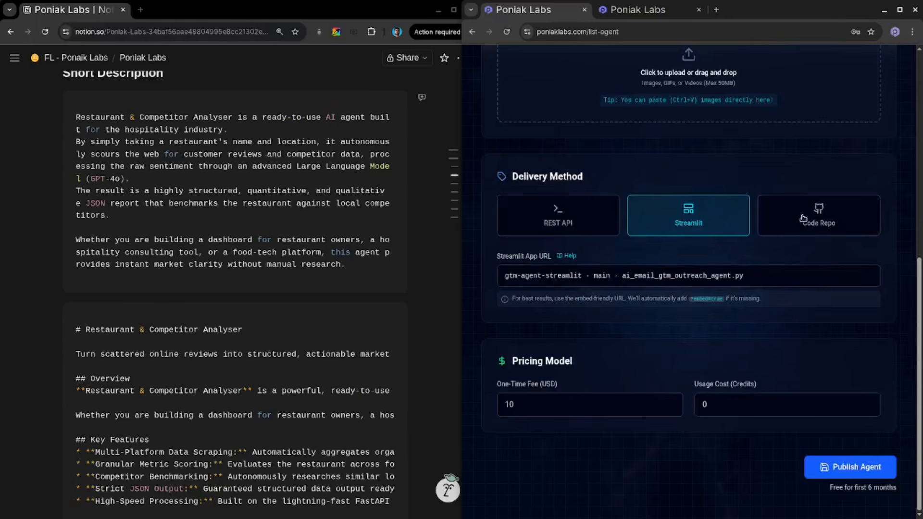
click(803, 219)
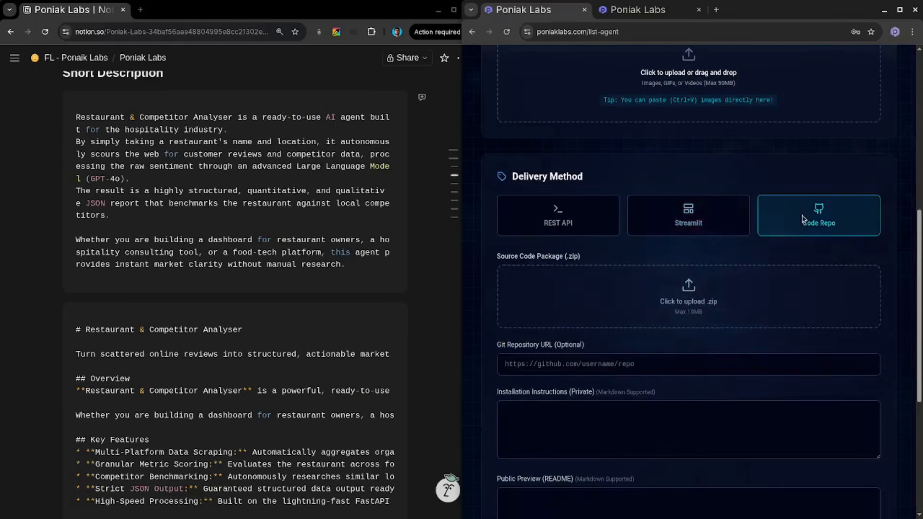
scroll(758, 224, down, 1)
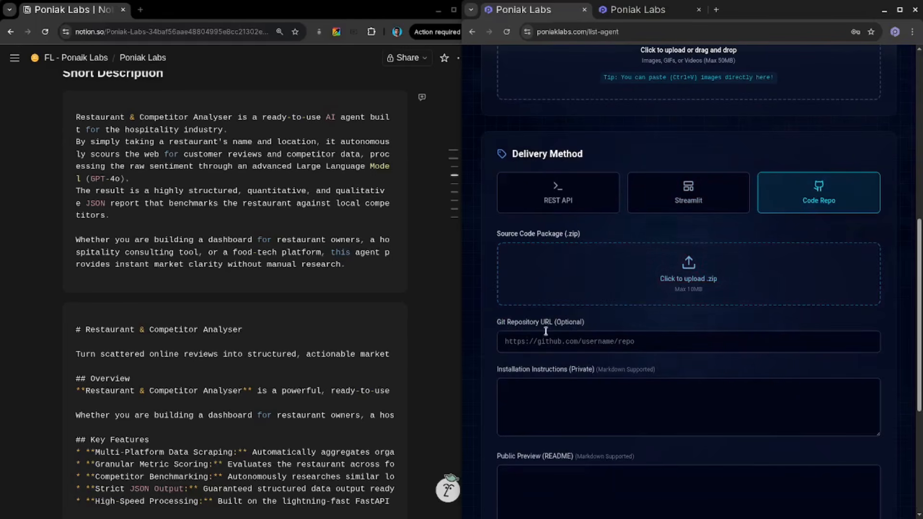
click(573, 202)
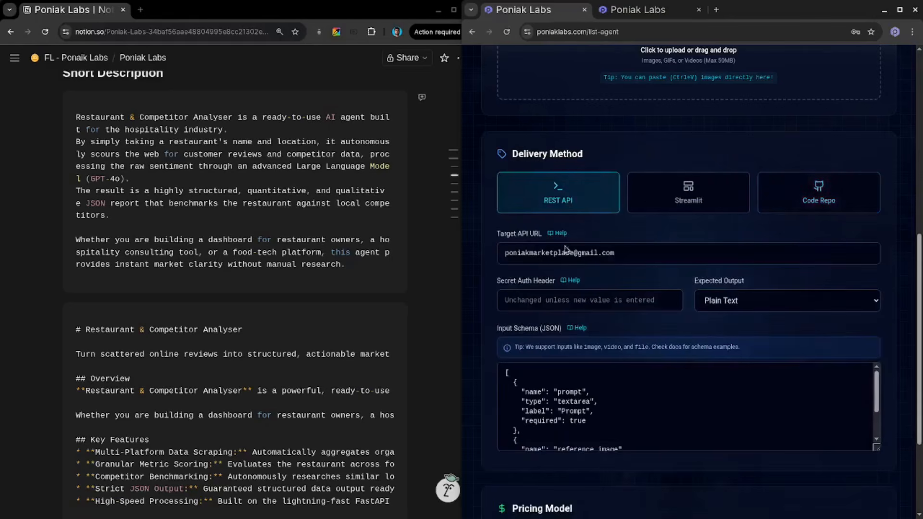
- Clear the existing text from the Target API URL field
scroll(565, 247, down, 1)
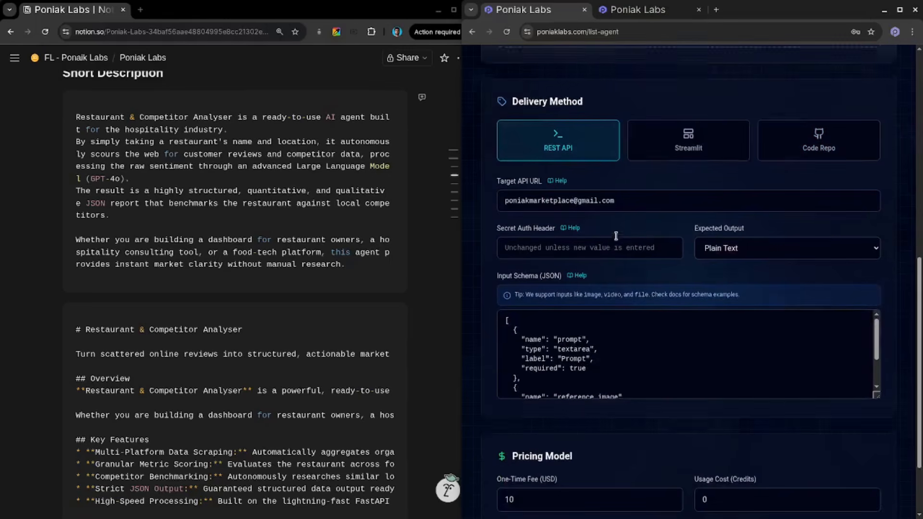
click(615, 199)
key(ctrl+a)
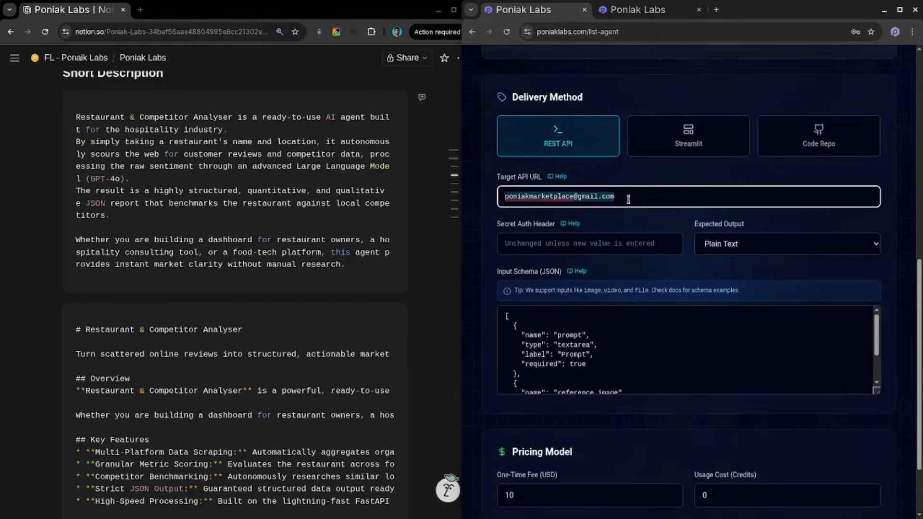
key(BackSpace)
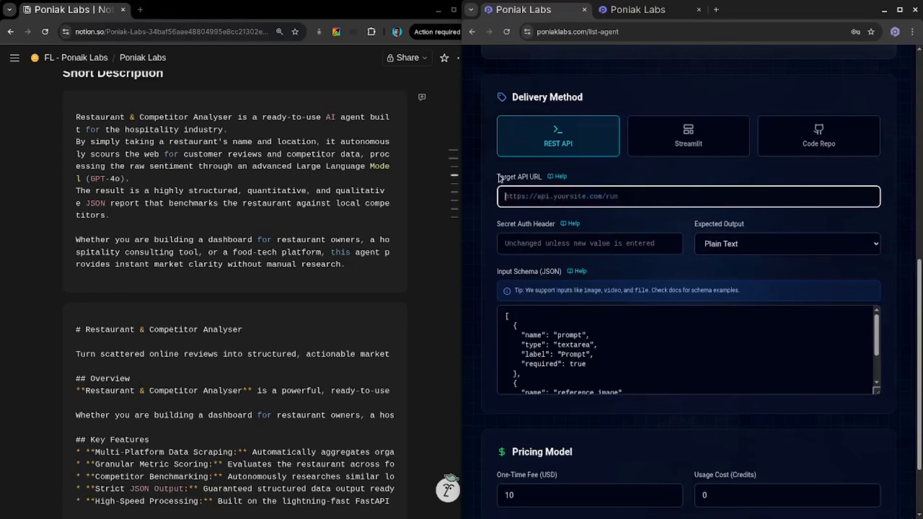
drag(498, 177, 541, 179)
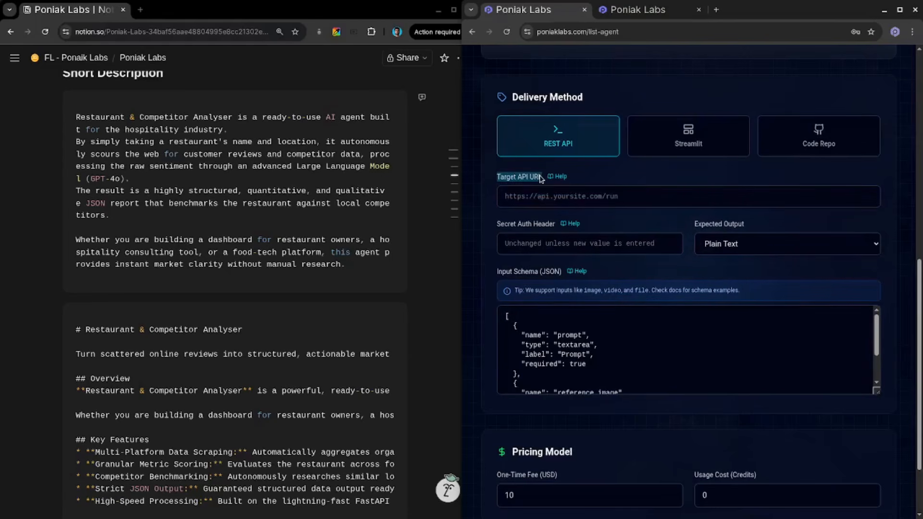
scroll(377, 277, down, 5)
scroll(378, 277, down, 4)
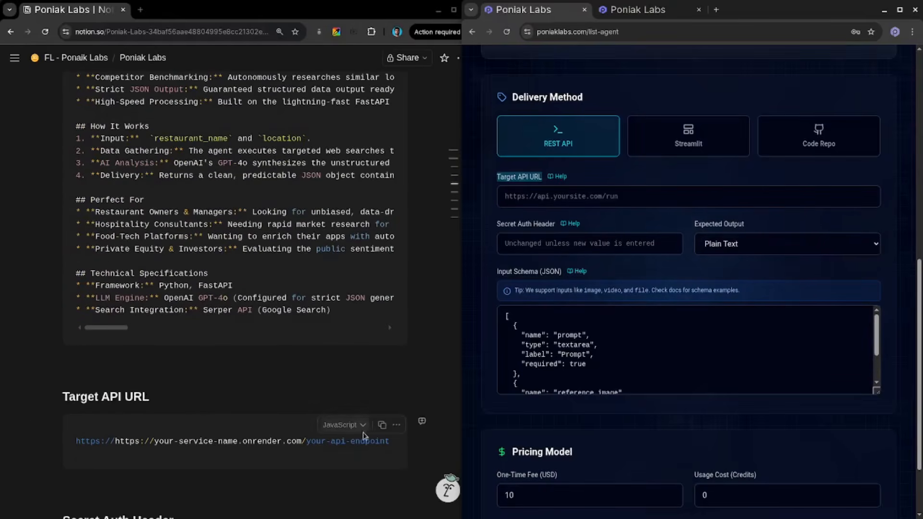
click(382, 425)
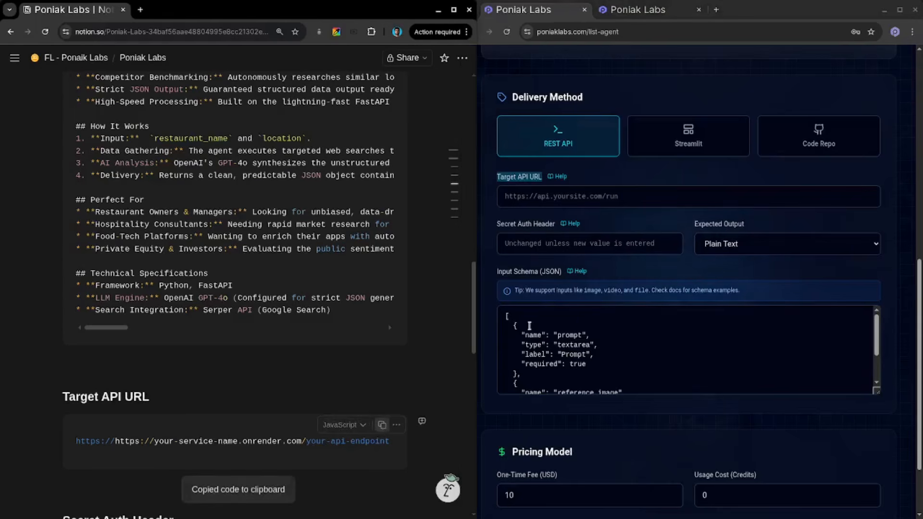
click(605, 200)
key(ctrl+v)
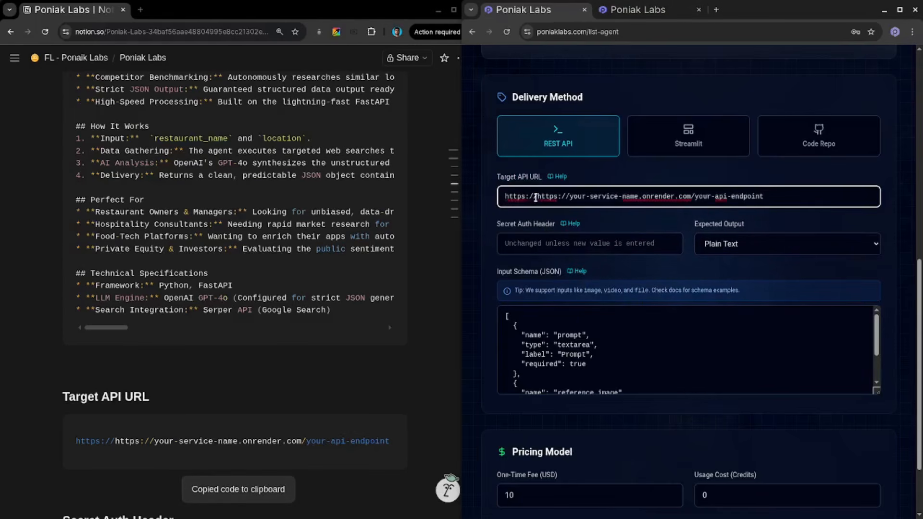
drag(538, 198, 496, 200)
key(BackSpace)
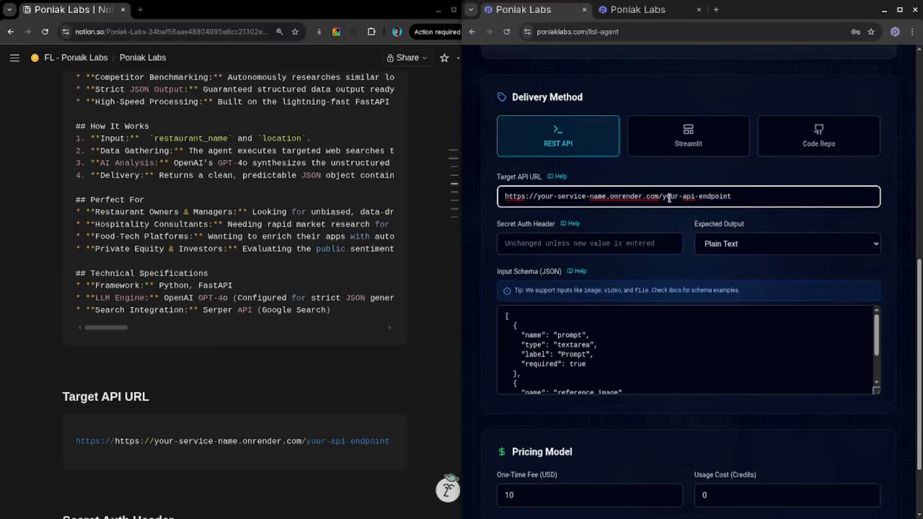
- Try to paste the guide's Bearer auth header value into the Secret Auth Header field
scroll(647, 220, down, 1)
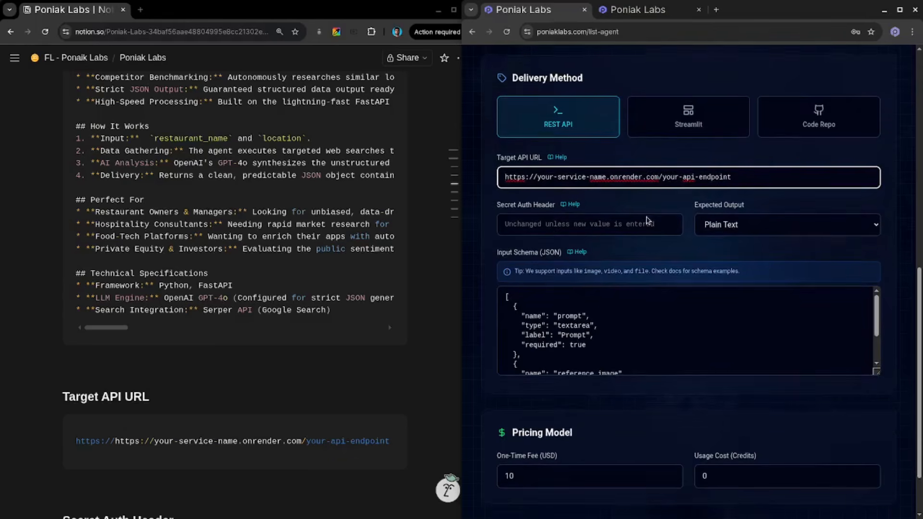
click(549, 218)
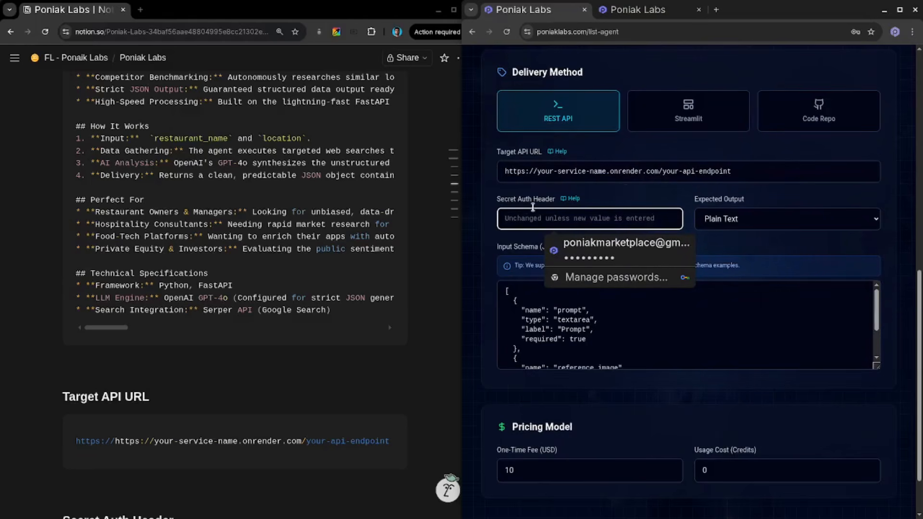
drag(740, 169, 644, 167)
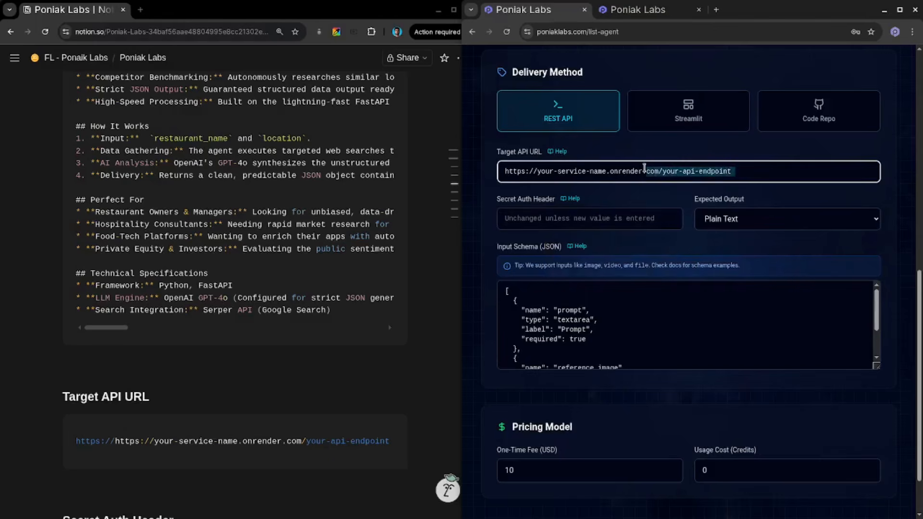
scroll(316, 315, down, 3)
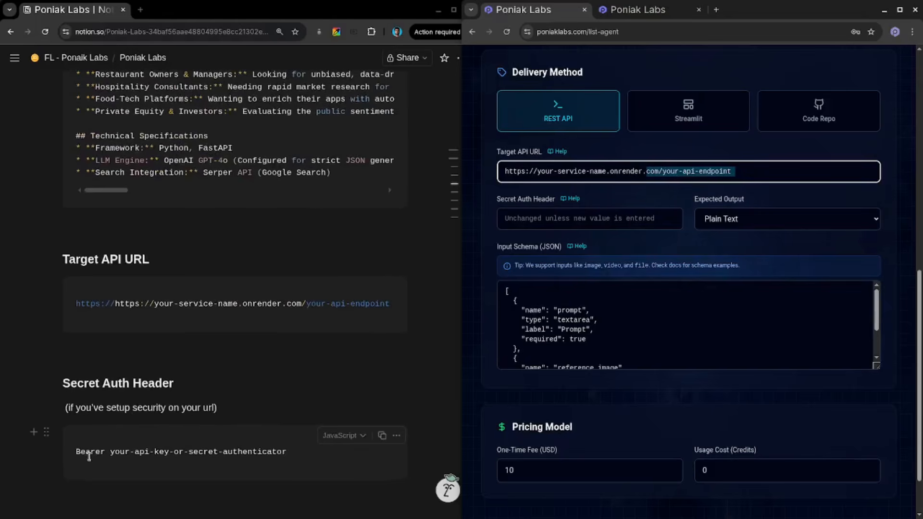
drag(76, 453, 249, 448)
click(118, 453)
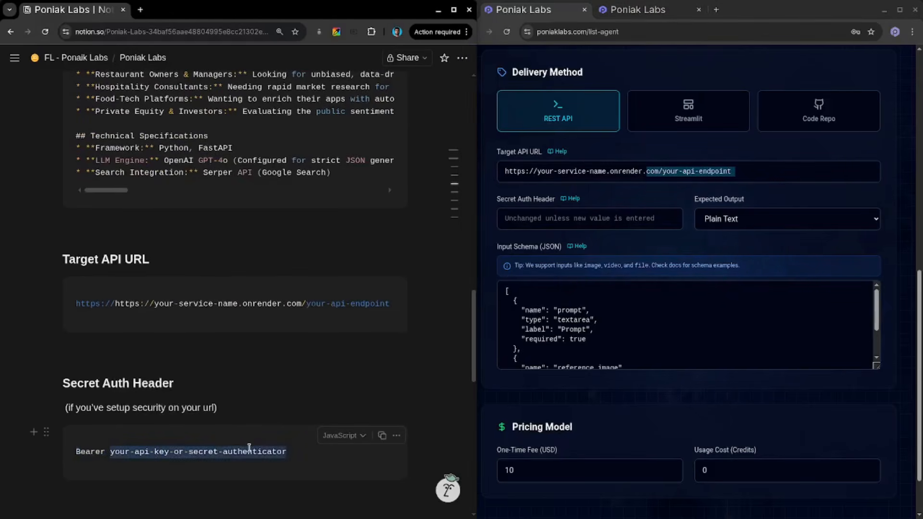
click(588, 222)
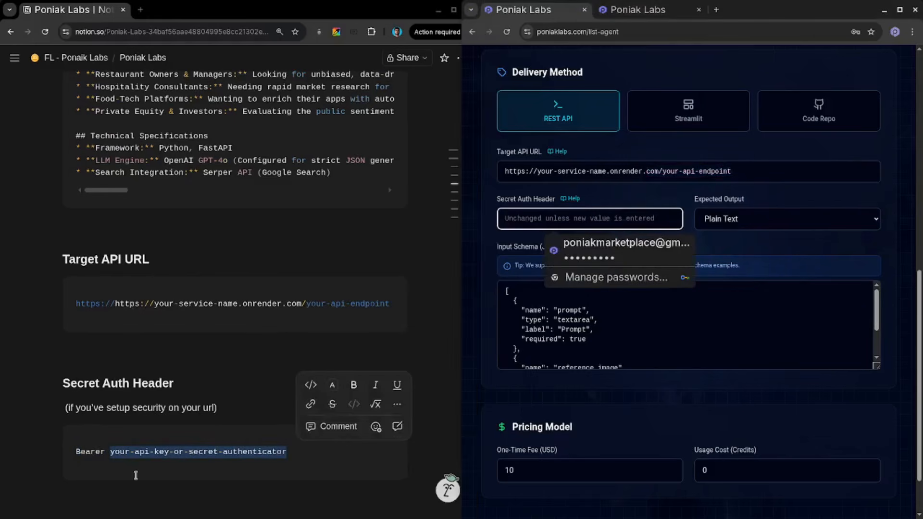
click(198, 414)
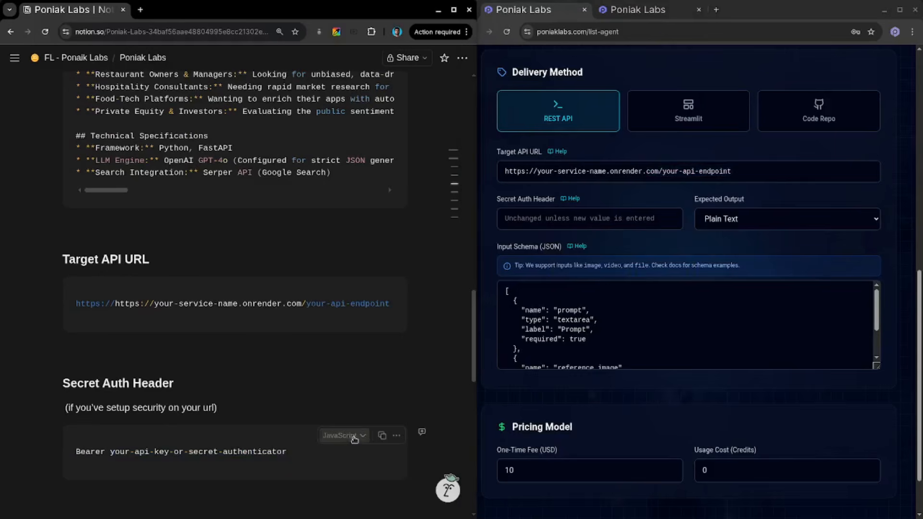
click(382, 436)
click(606, 214)
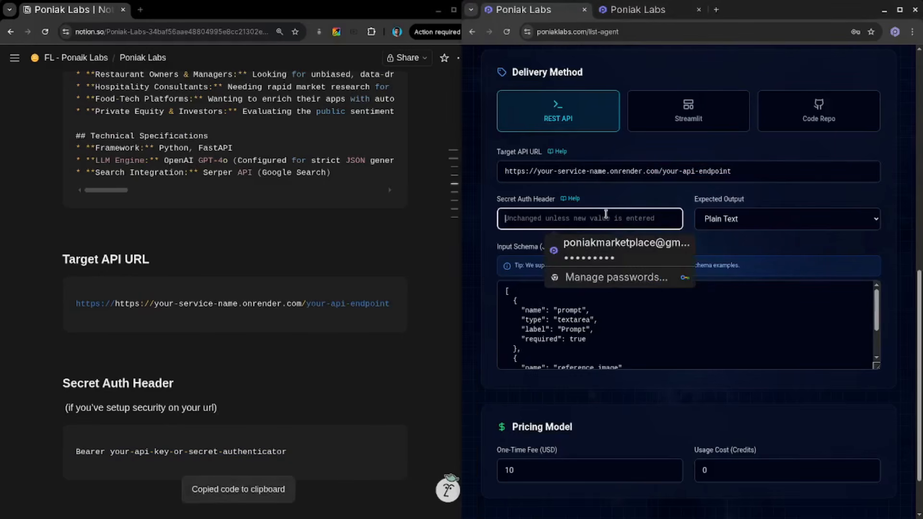
key(ctrl+v)
key(BackSpace)
scroll(715, 222, down, 1)
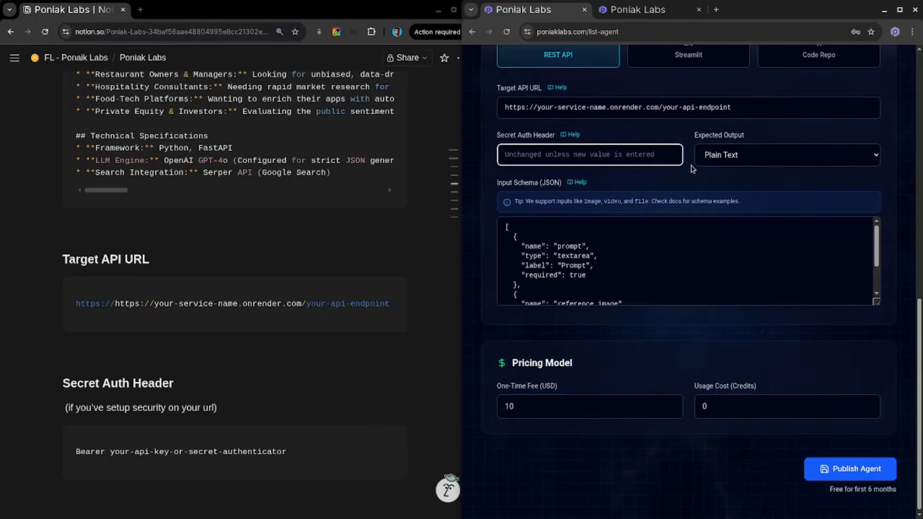
- Replace the Input Schema with the guide's JSON schema defining restaurant_name and location text fields
click(720, 160)
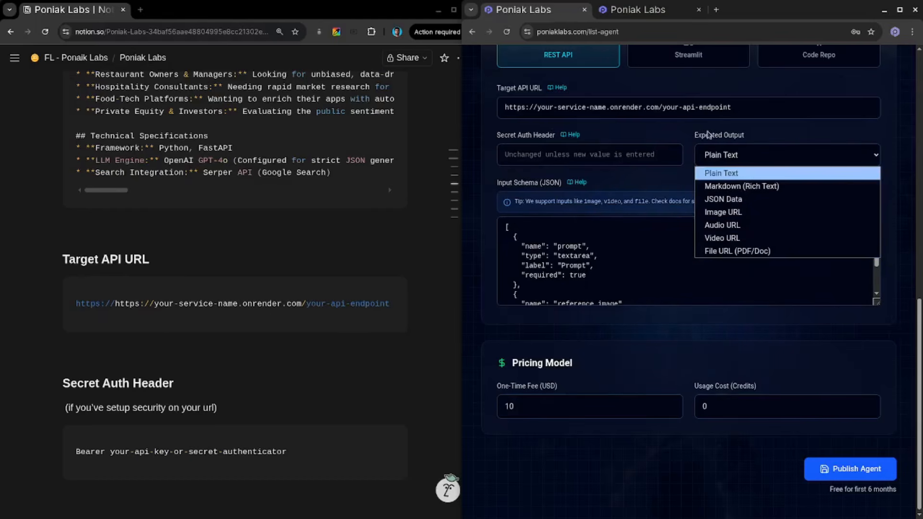
click(701, 144)
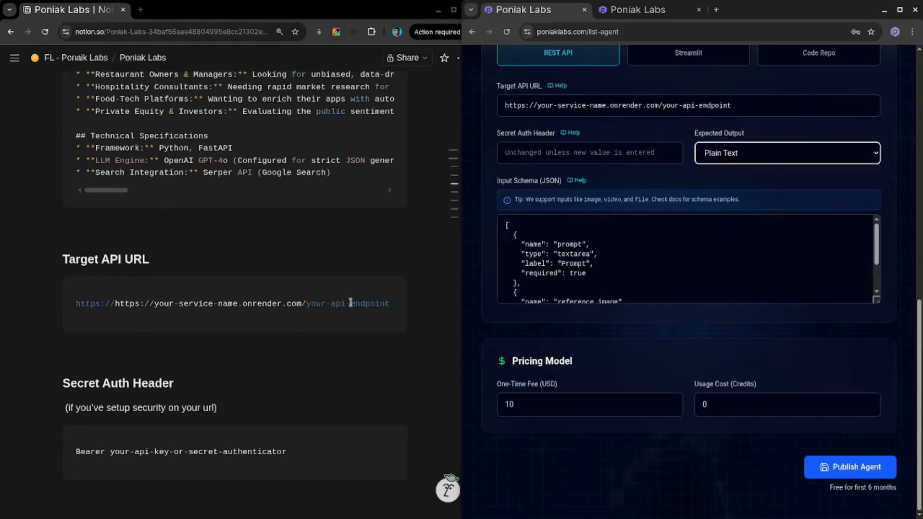
scroll(273, 334, down, 5)
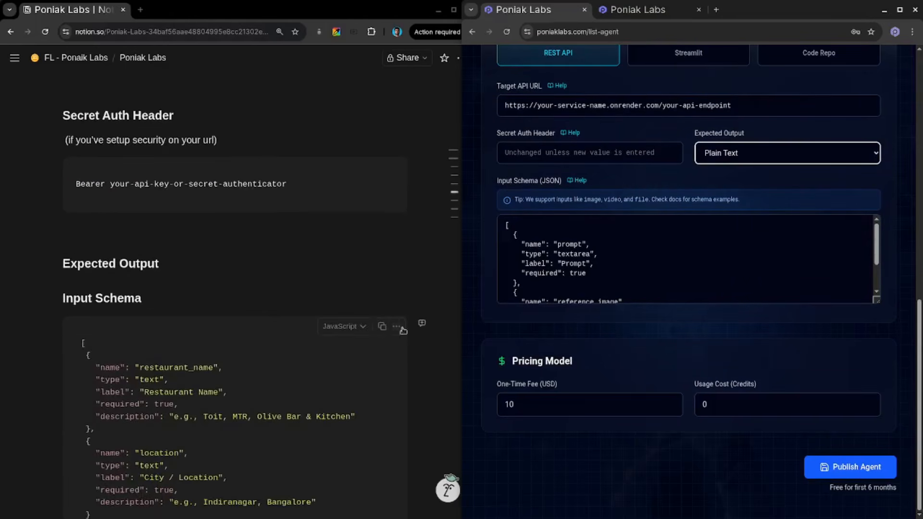
click(381, 328)
click(614, 234)
key(ctrl+a)
key(ctrl+v)
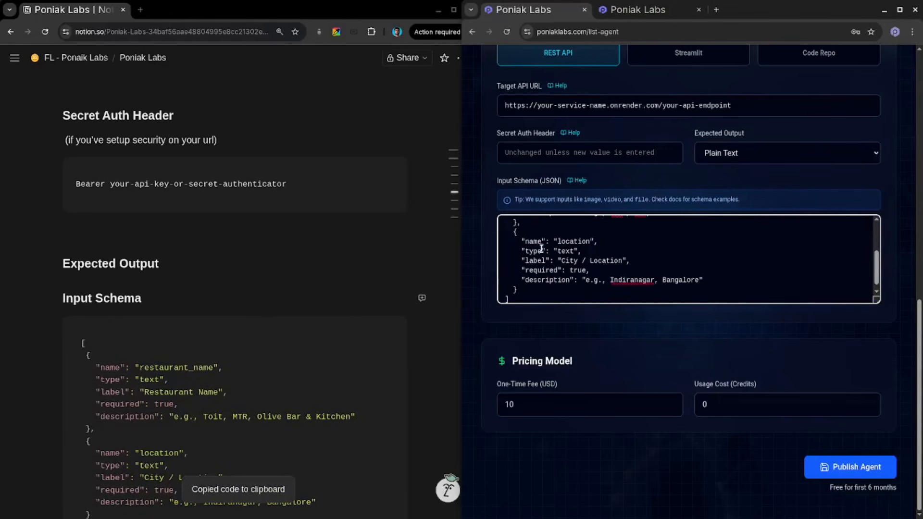
scroll(615, 234, up, 5)
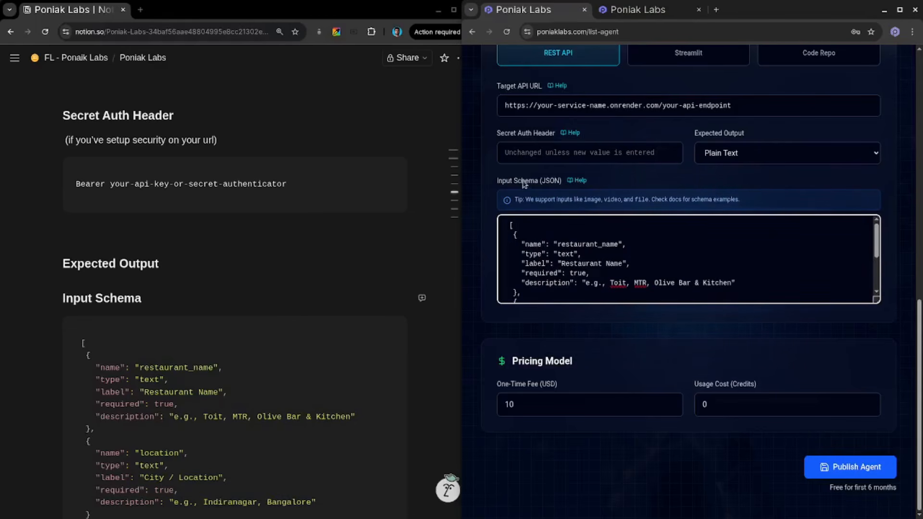
- Open the Input Schema help documentation and review the supported field types before returning to the listing form
click(577, 181)
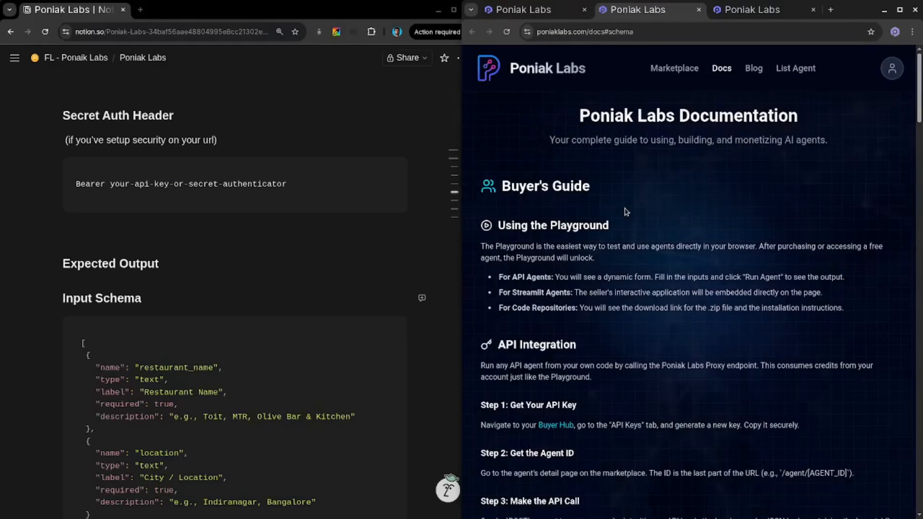
scroll(626, 211, down, 15)
scroll(626, 212, down, 15)
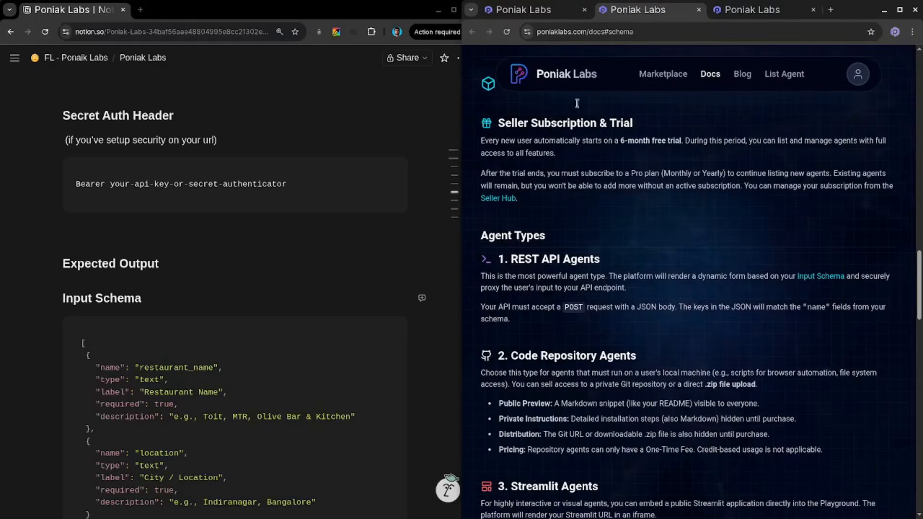
scroll(577, 226, down, 8)
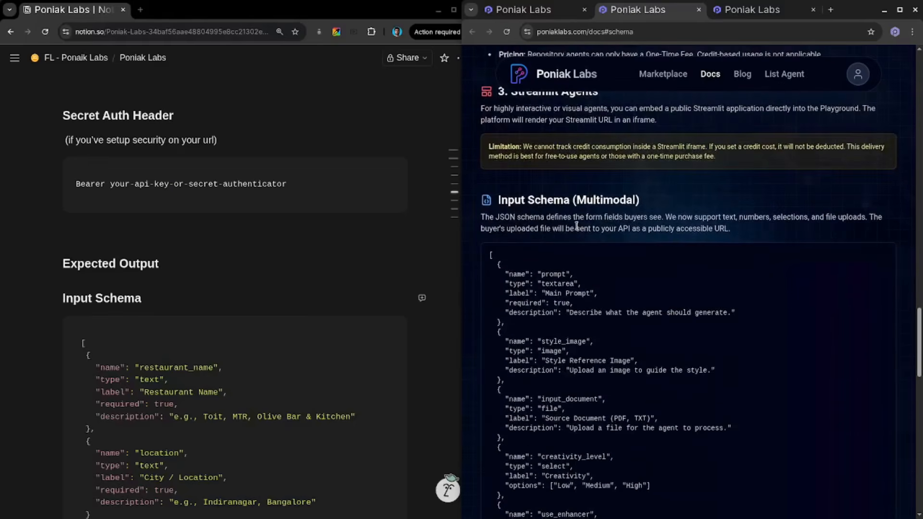
scroll(536, 204, down, 2)
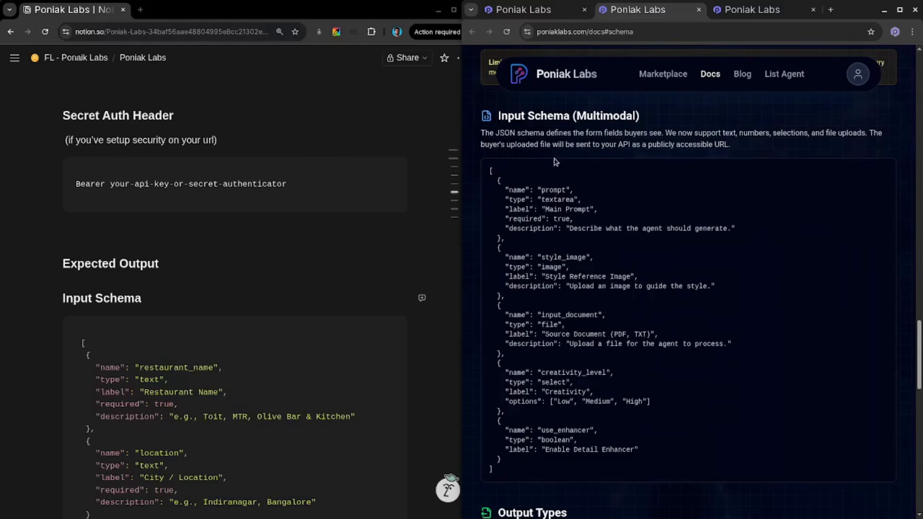
double_click(558, 199)
drag(541, 267, 560, 267)
double_click(550, 324)
double_click(554, 382)
scroll(576, 375, down, 2)
scroll(576, 375, down, 1)
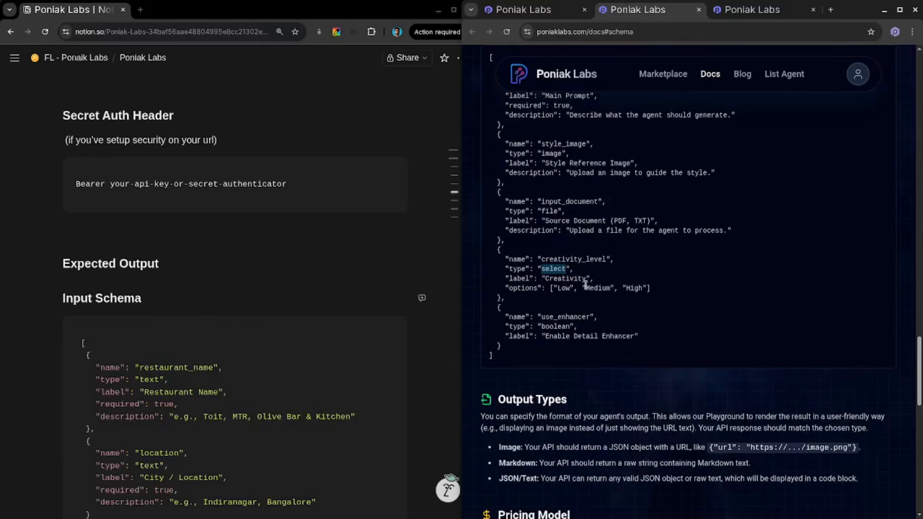
double_click(554, 327)
click(543, 9)
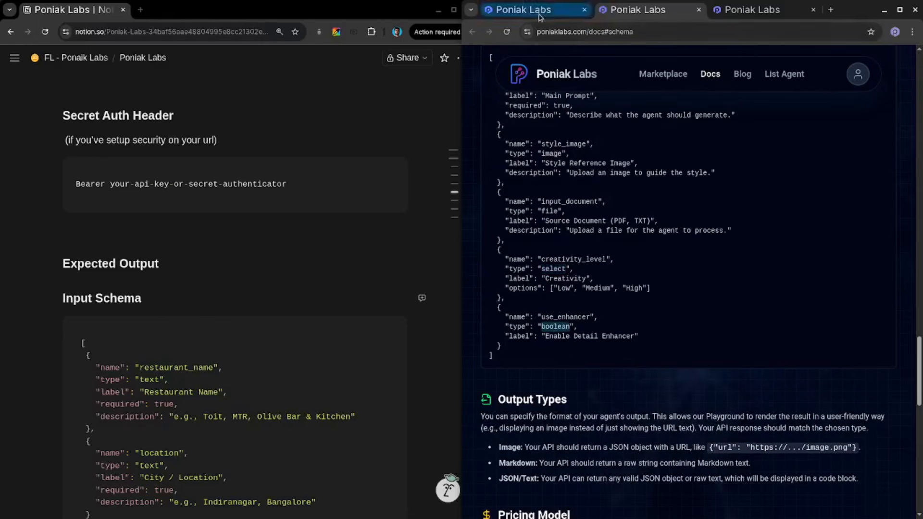
- Set the One-Time Fee to 0 USD in the pricing section
scroll(656, 295, down, 1)
scroll(656, 295, down, 1)
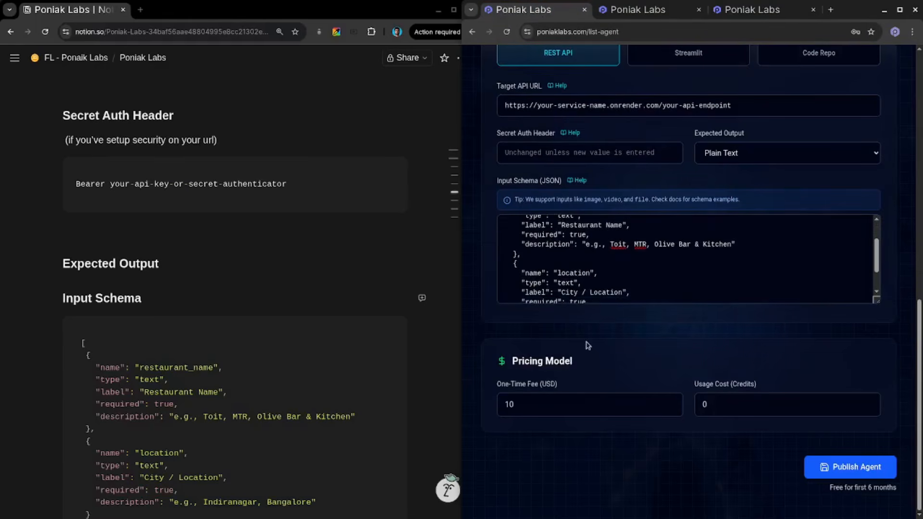
triple_click(533, 363)
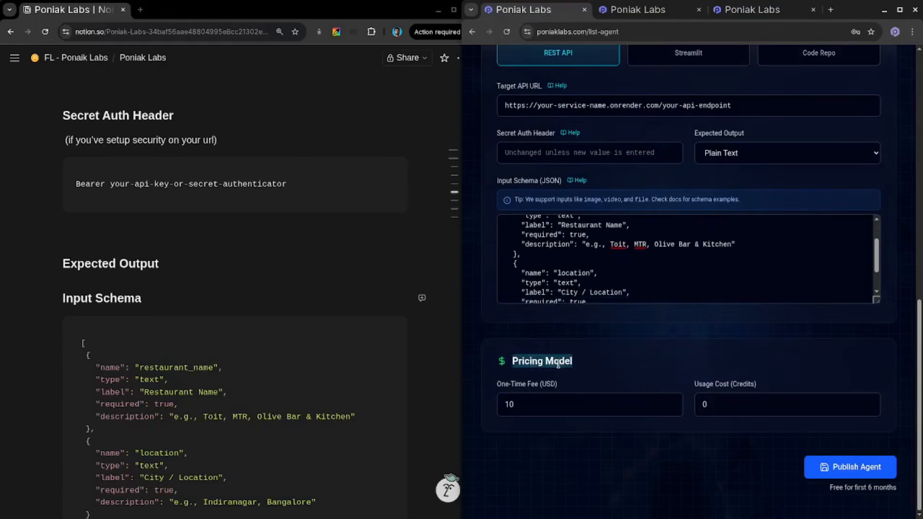
click(525, 402)
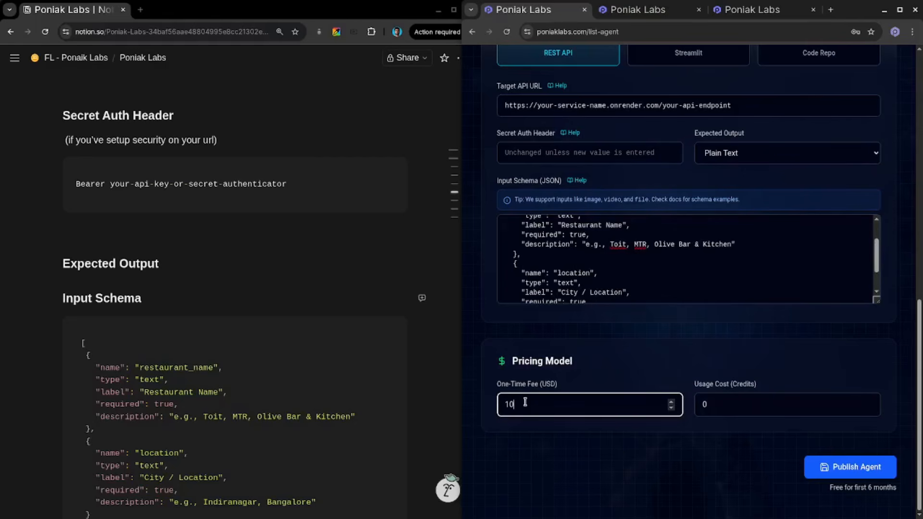
key(BackSpace)
key(BackSpace)
text(0)
- Set the Usage Cost to 5 credits
click(721, 402)
key(BackSpace)
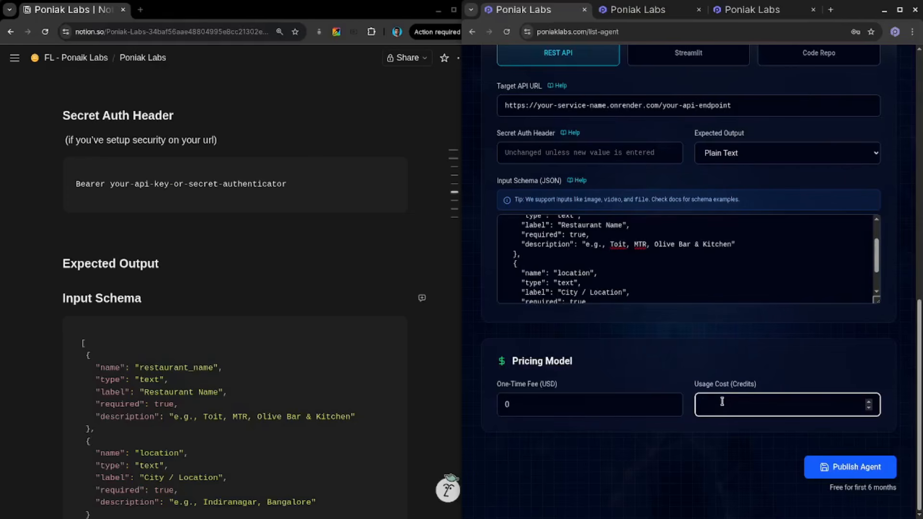
text(5)
- Set the One-Time Fee back to 10 USD
click(576, 406)
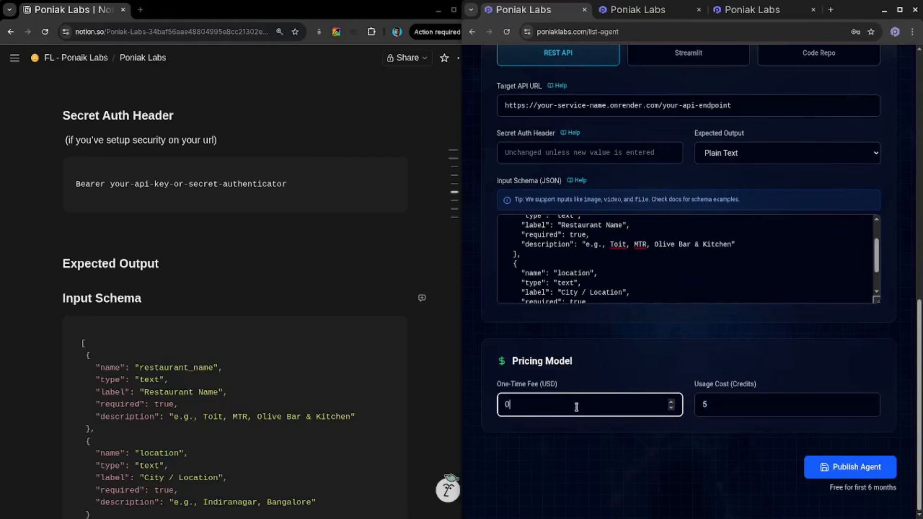
text(1)
click(633, 367)
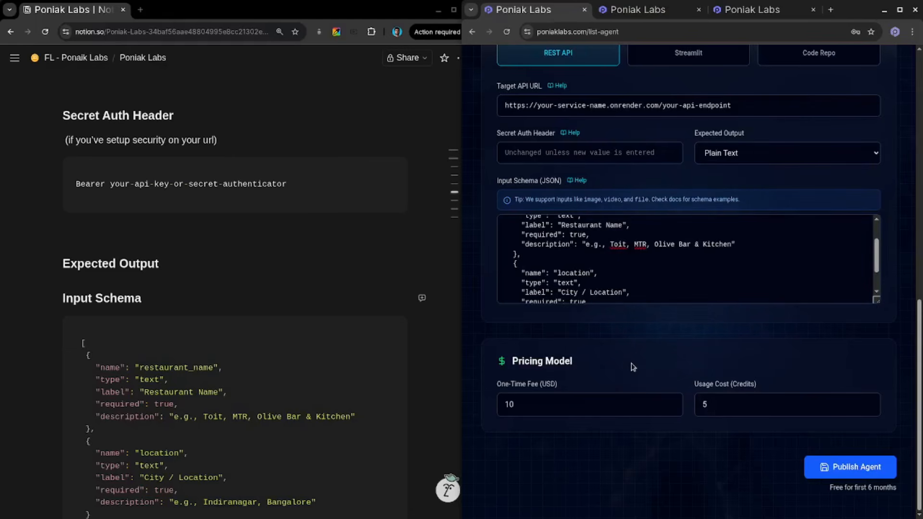
- Review the completed listing form and publish the agent
double_click(706, 405)
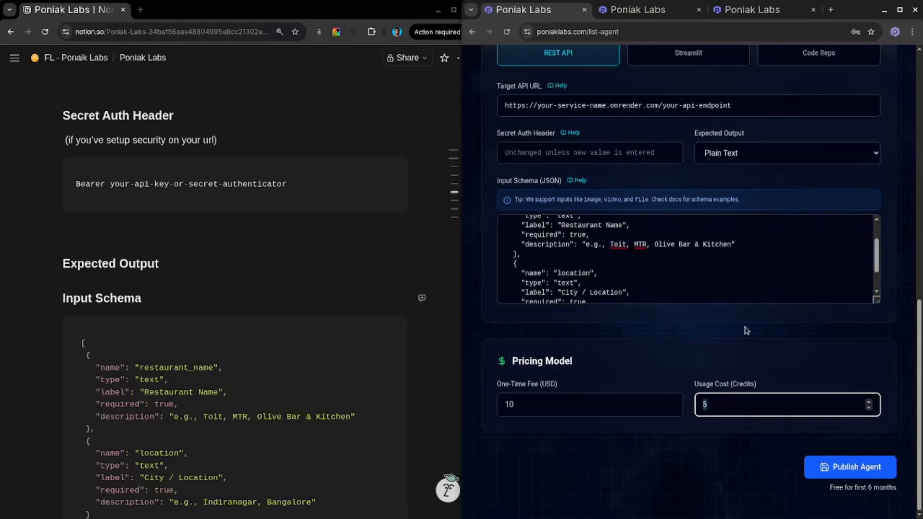
scroll(746, 329, up, 10)
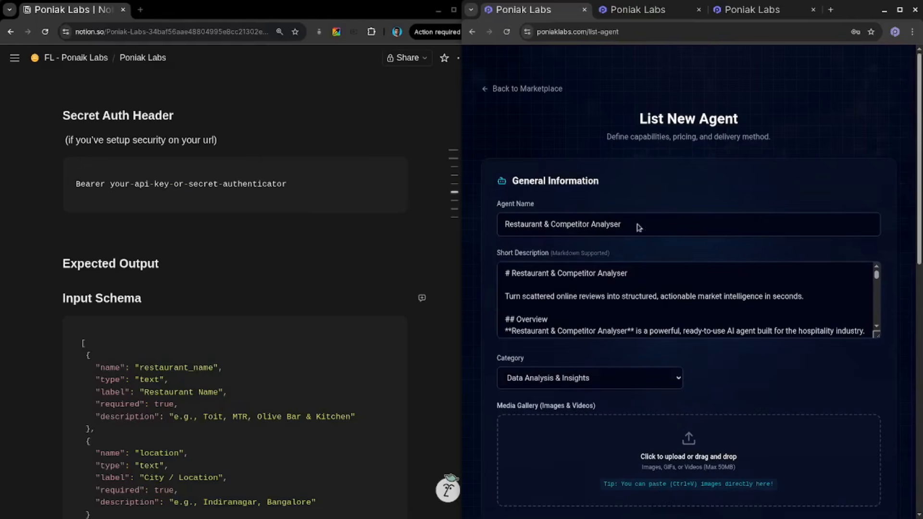
scroll(666, 331, down, 5)
scroll(683, 327, down, 3)
scroll(740, 362, down, 10)
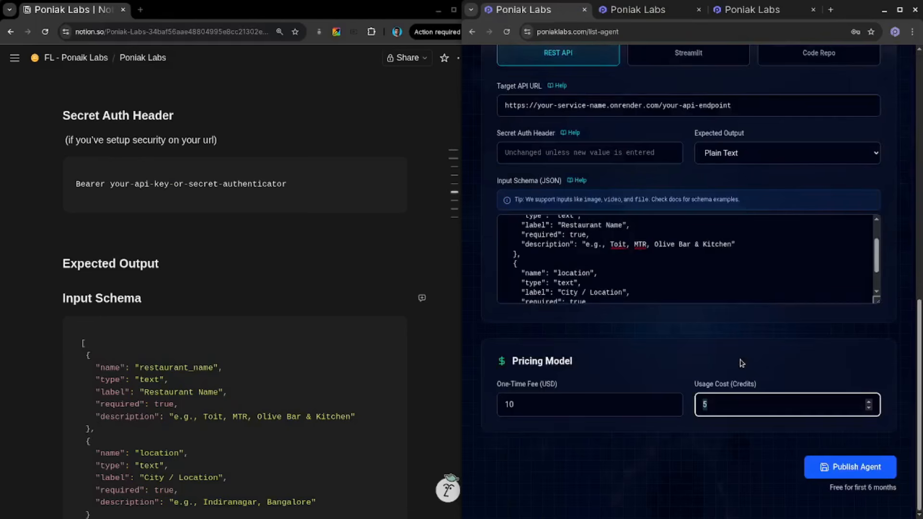
click(836, 464)
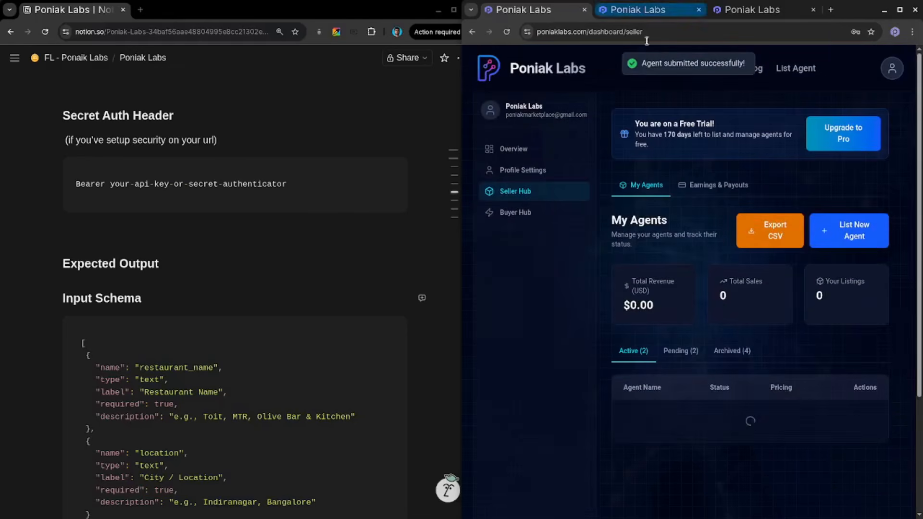
- Open the pending Restaurant & Competitor Analyser listing for editing and confirm sending it back for re-approval
drag(642, 63, 737, 63)
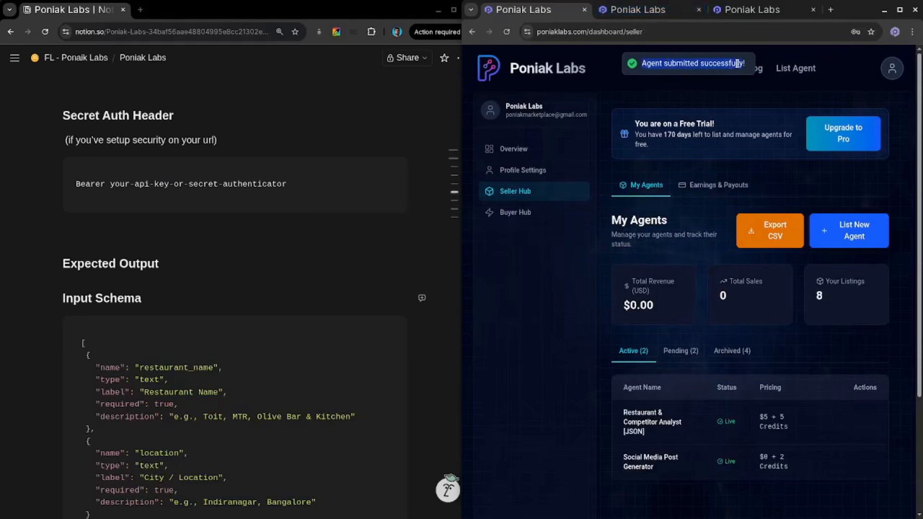
click(684, 353)
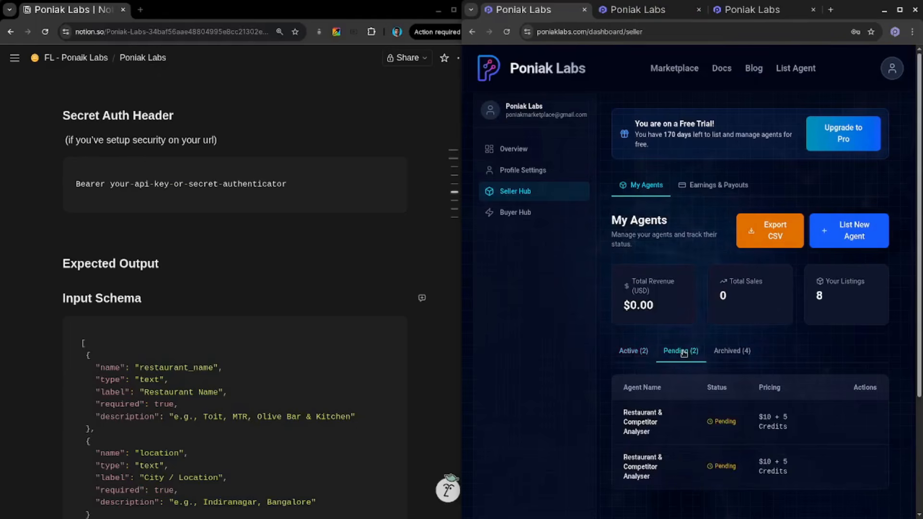
scroll(675, 390, down, 3)
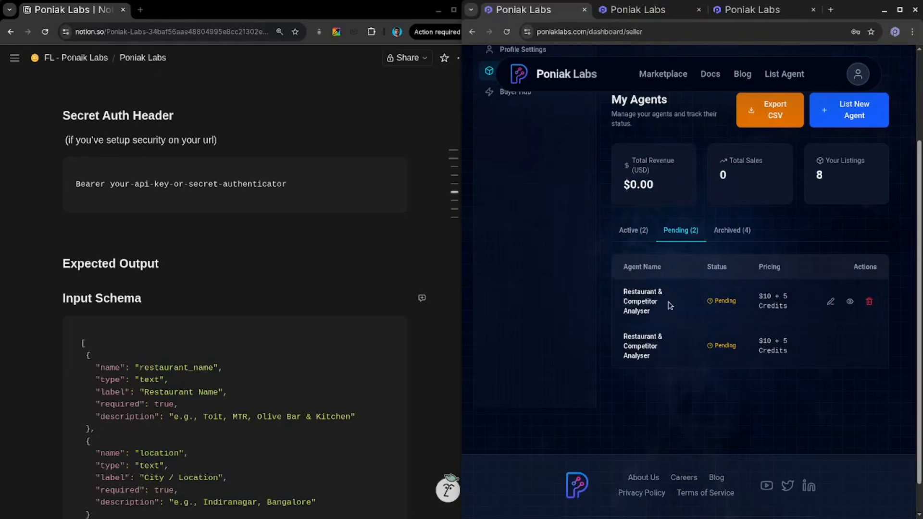
scroll(668, 308, up, 3)
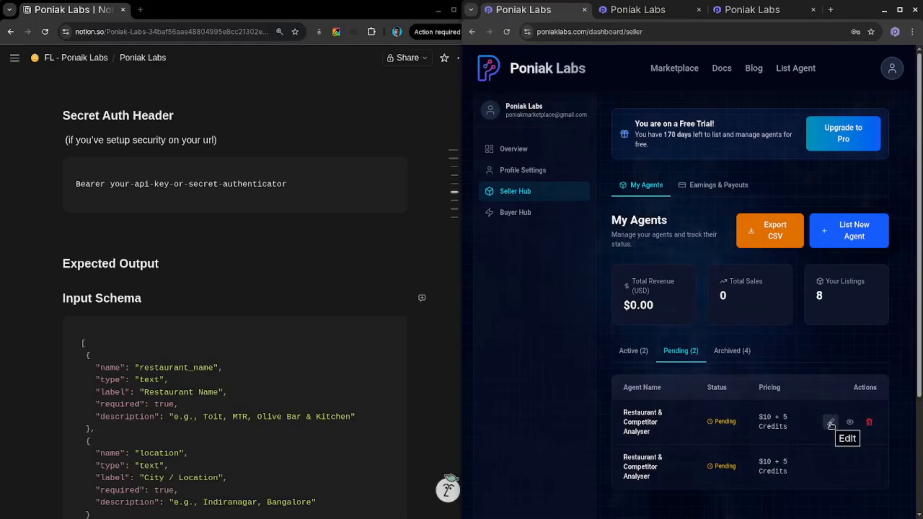
click(830, 423)
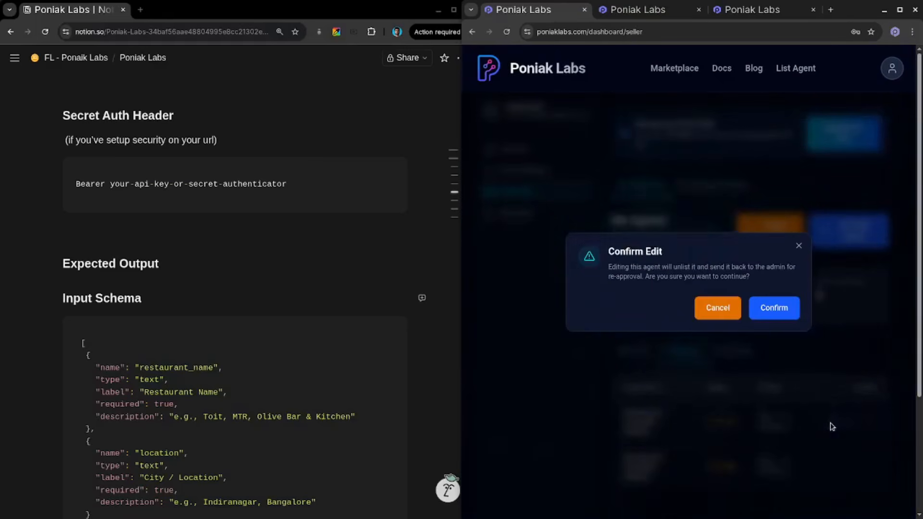
double_click(614, 268)
drag(615, 268, 639, 270)
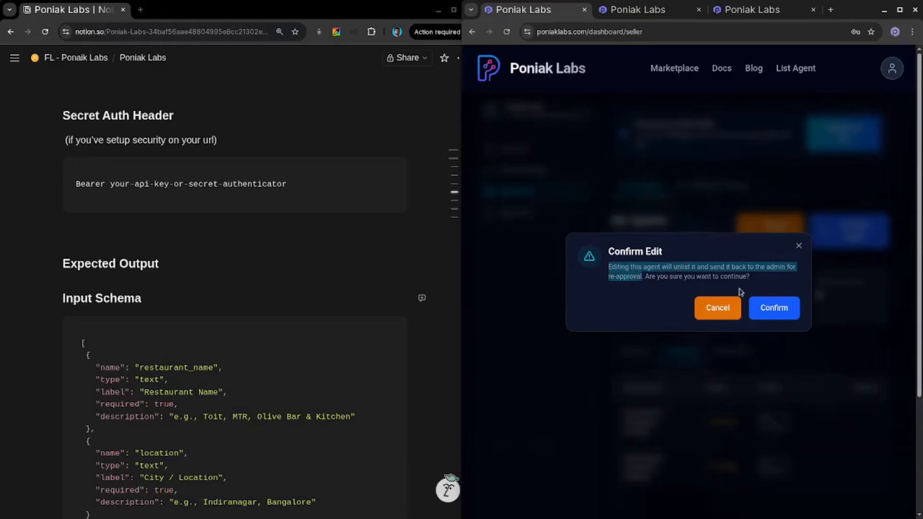
click(782, 311)
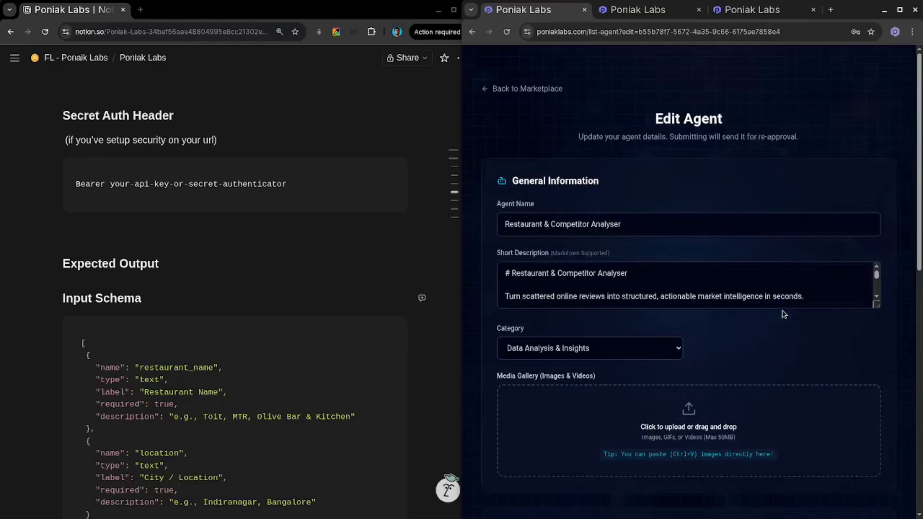
- Remove the blank line after the description's heading and submit the edited agent for review
click(654, 291)
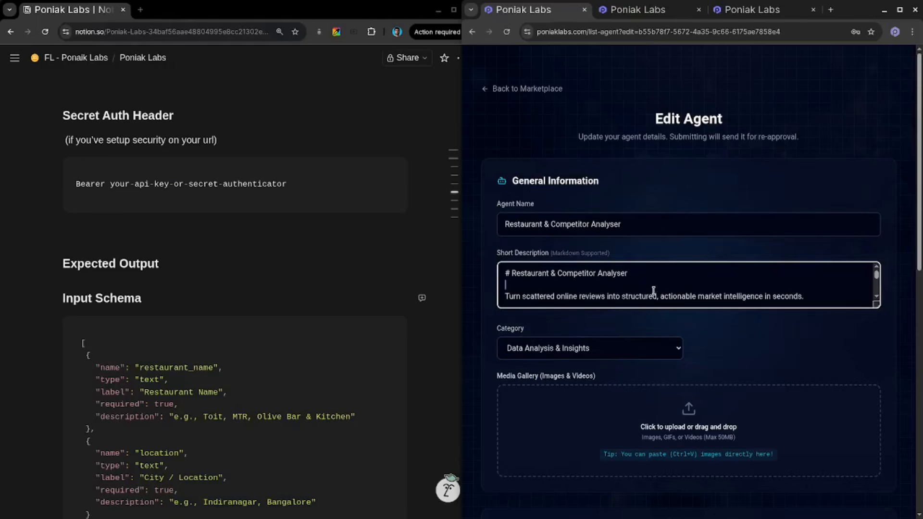
key(BackSpace)
scroll(702, 226, down, 15)
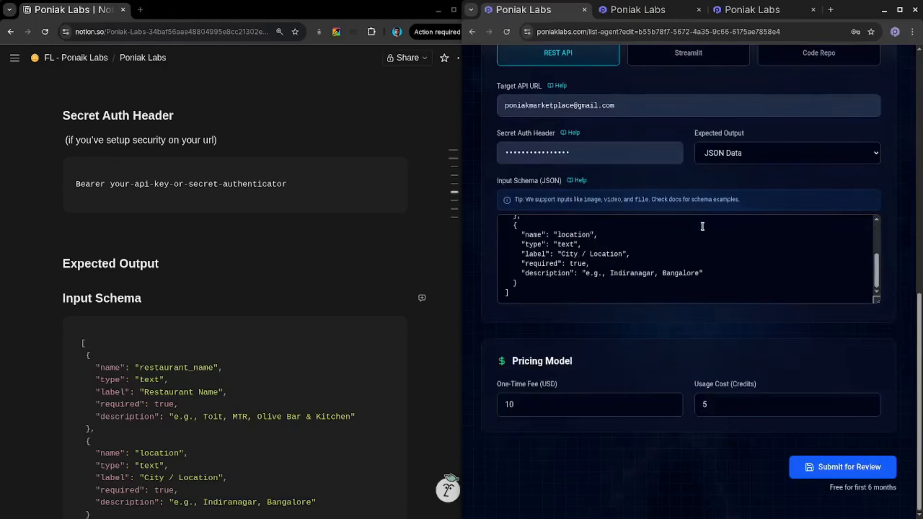
click(811, 469)
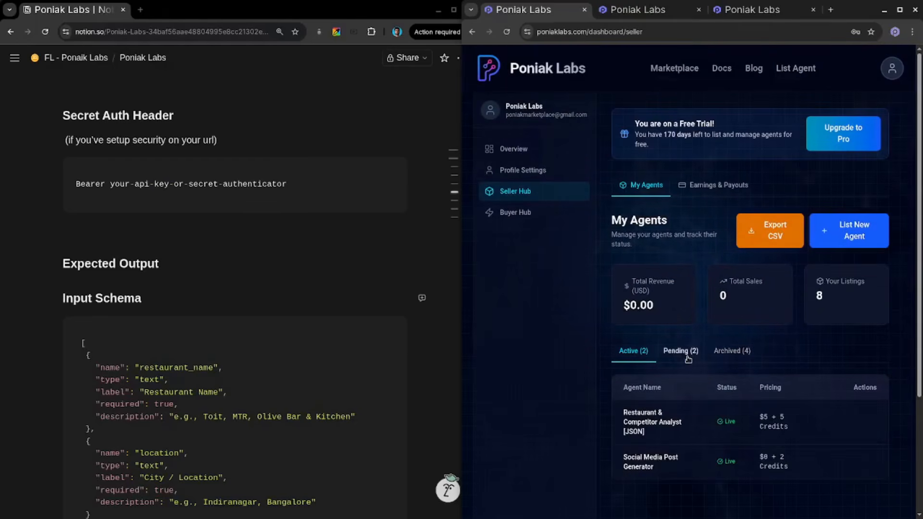
- Browse the marketplace to find the Restaurant & Competitor Analyst [JSON] listing
click(674, 68)
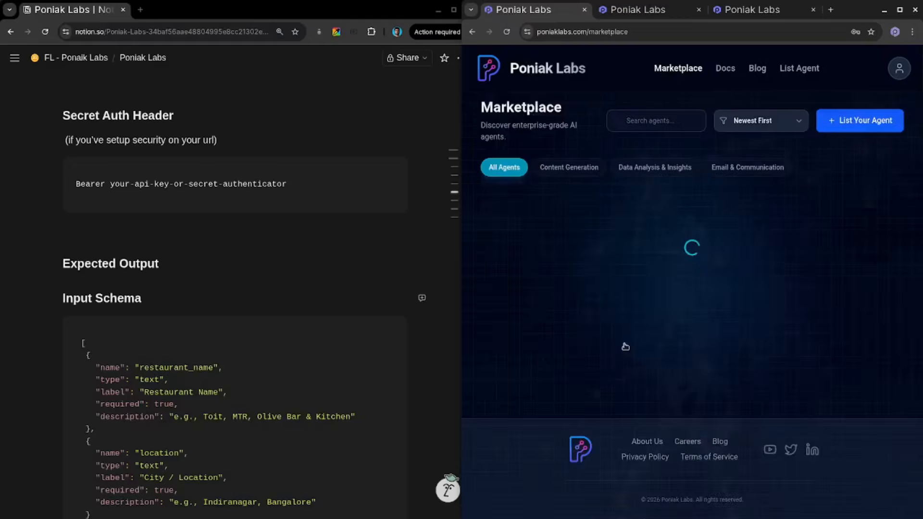
scroll(526, 350, down, 5)
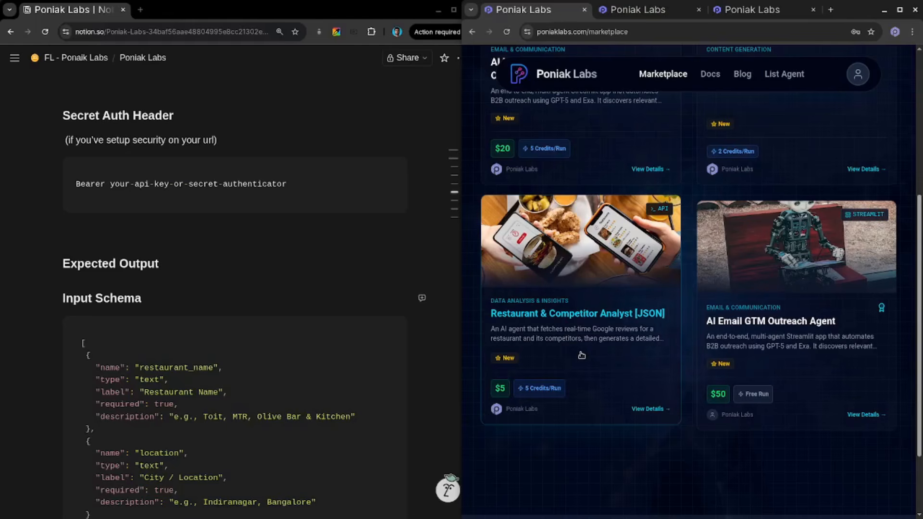
mouse_move(96, 508)
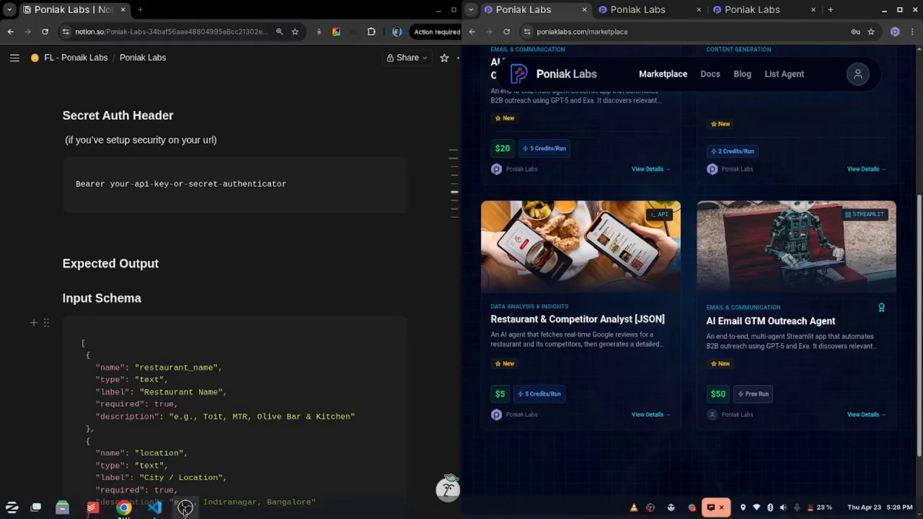